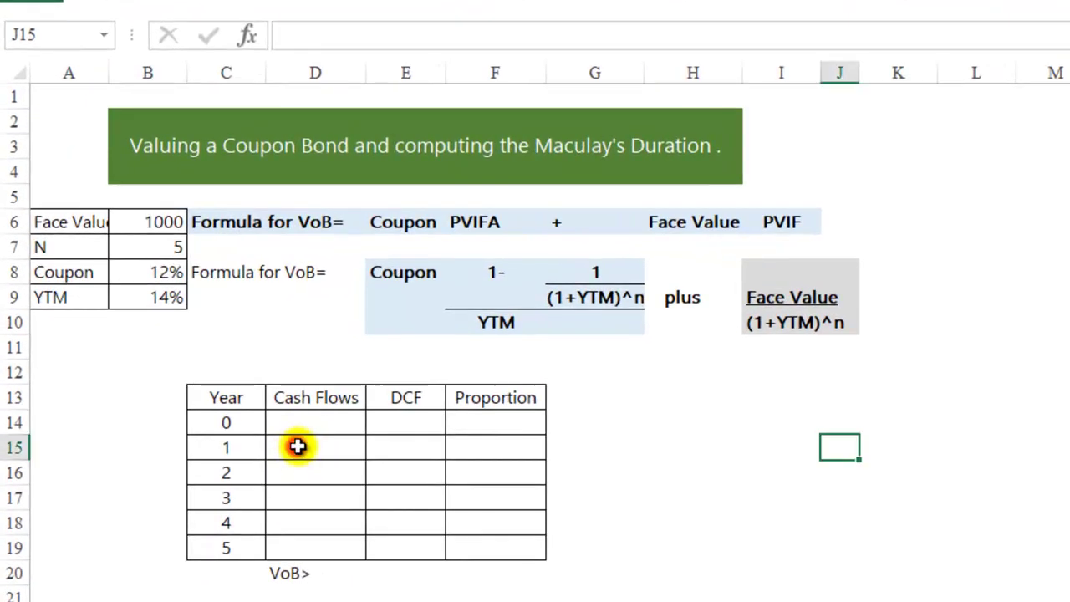
# Enter the year 1 cash flow =B8*B6 (120) in D15 and link year 2 to it with =D15.
pyautogui.click(298, 447)
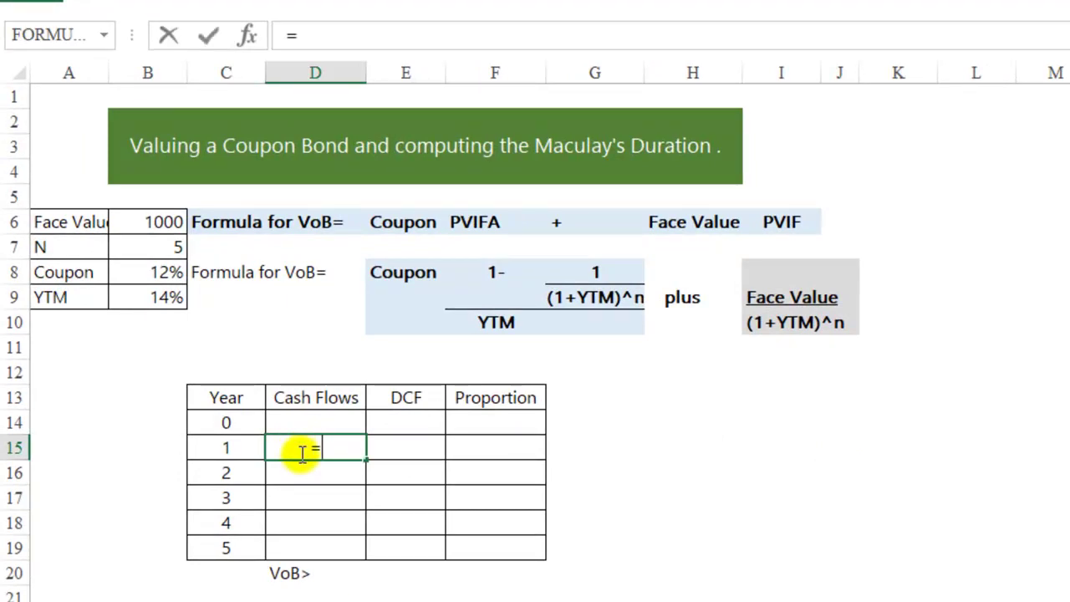
pyautogui.click(147, 276)
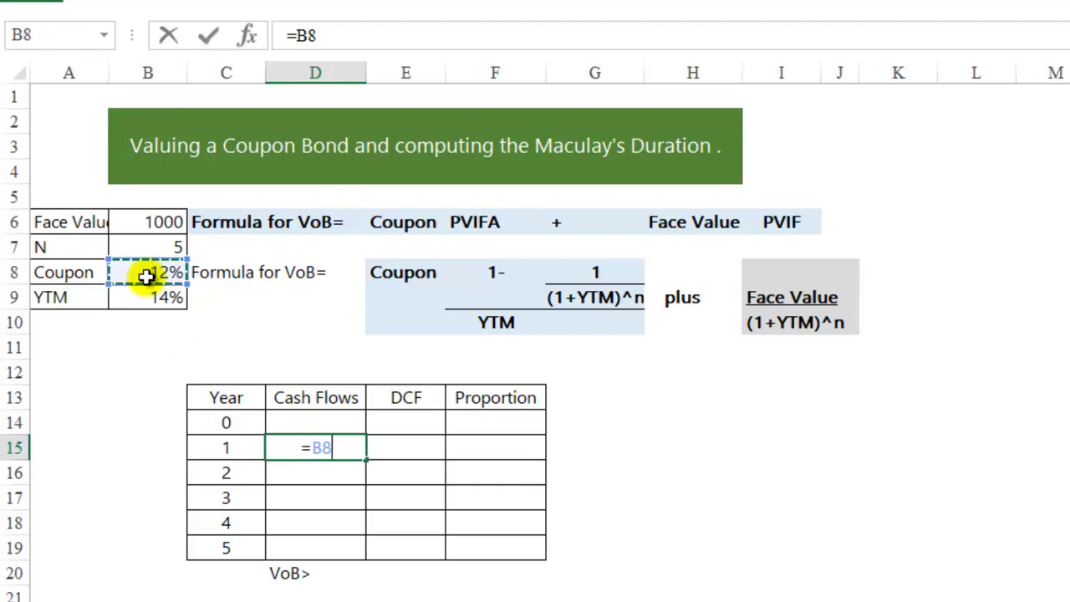
pyautogui.click(149, 224)
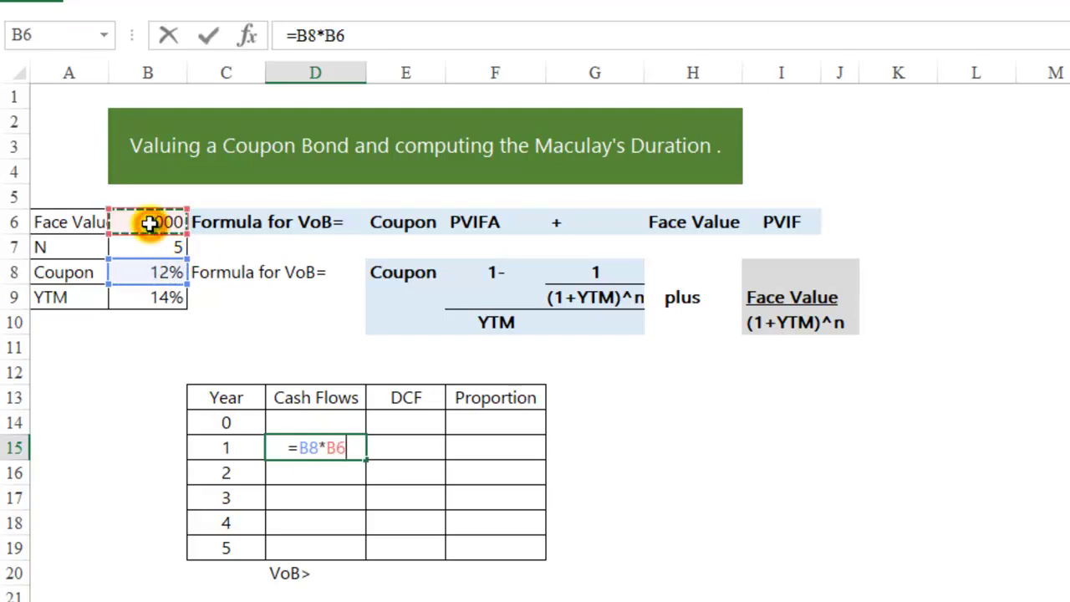
pyautogui.press('Return')
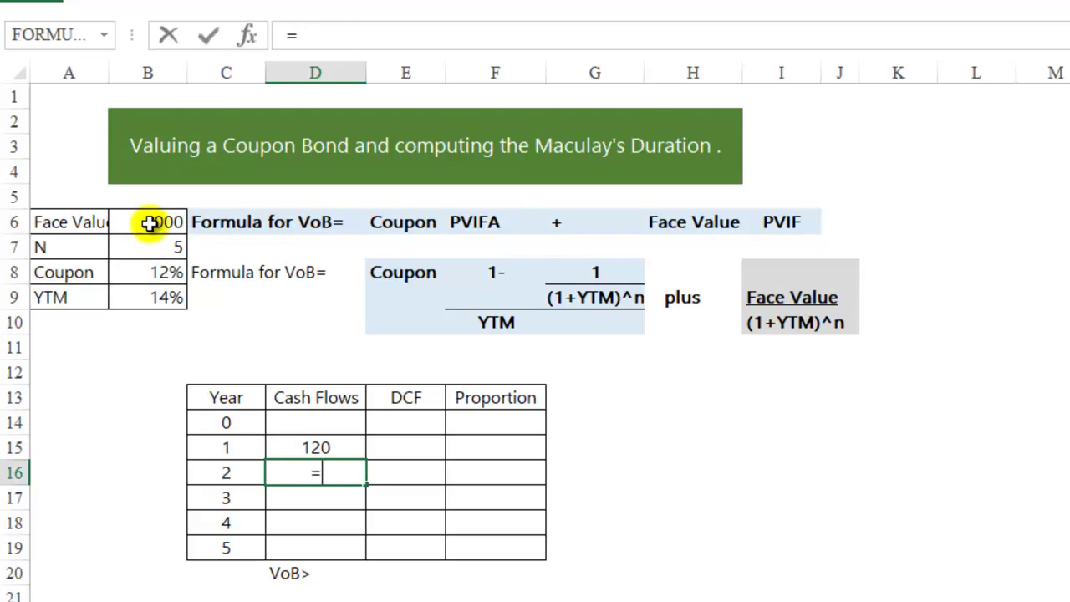
pyautogui.write('=')
pyautogui.press('Up')
pyautogui.press('Return')
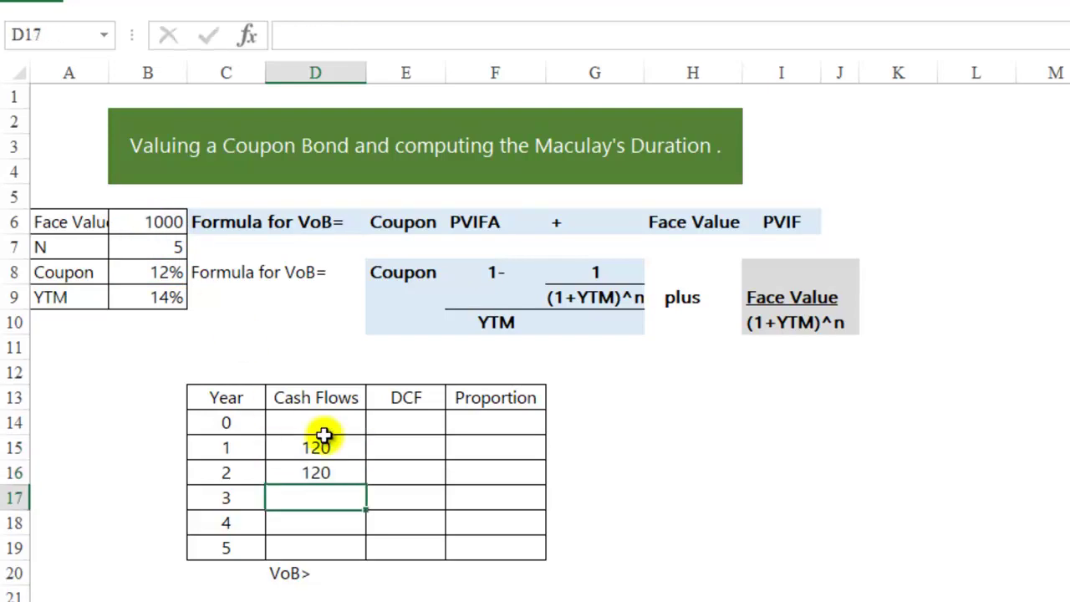
# Fill the cash flow down to D19 and change year 5 to =D18+B6, giving 1120.
pyautogui.click(345, 474)
pyautogui.moveTo(365, 485); pyautogui.dragTo(371, 551)
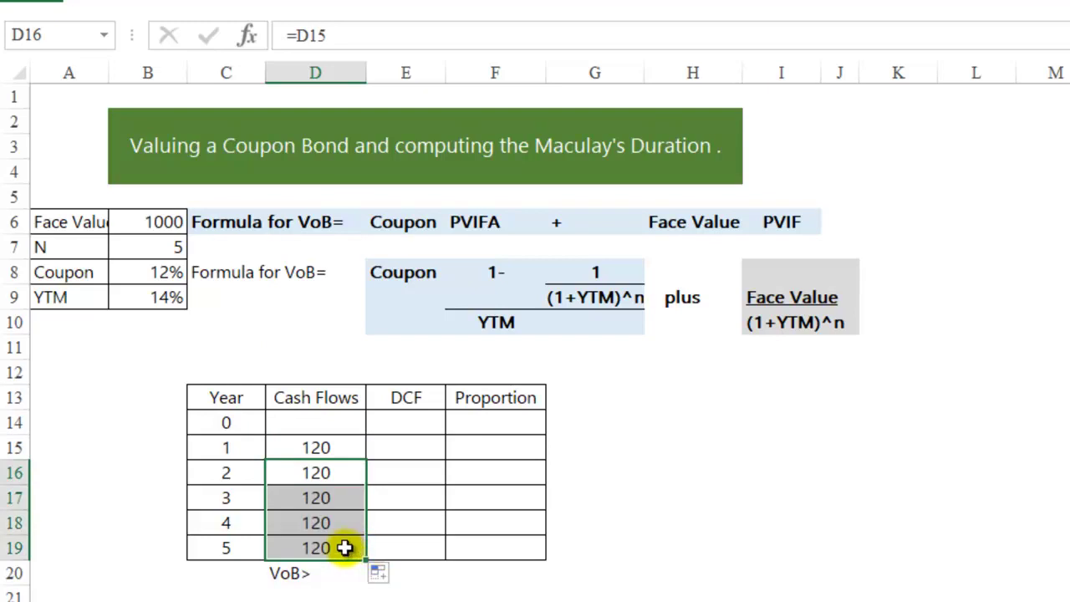
pyautogui.doubleClick(345, 548)
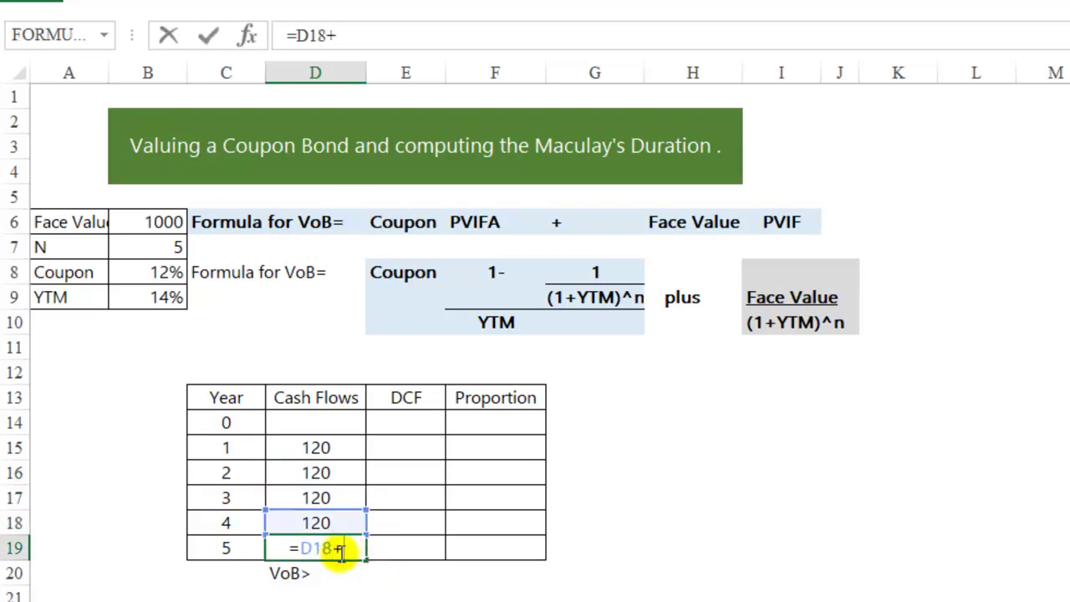
pyautogui.write('+')
pyautogui.click(155, 222)
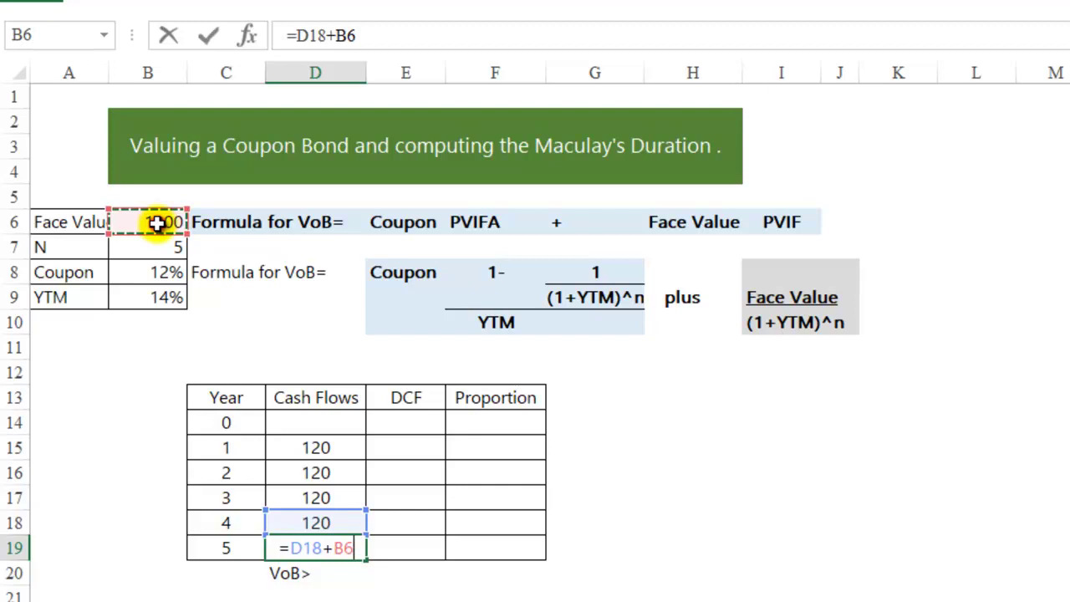
pyautogui.press('Return')
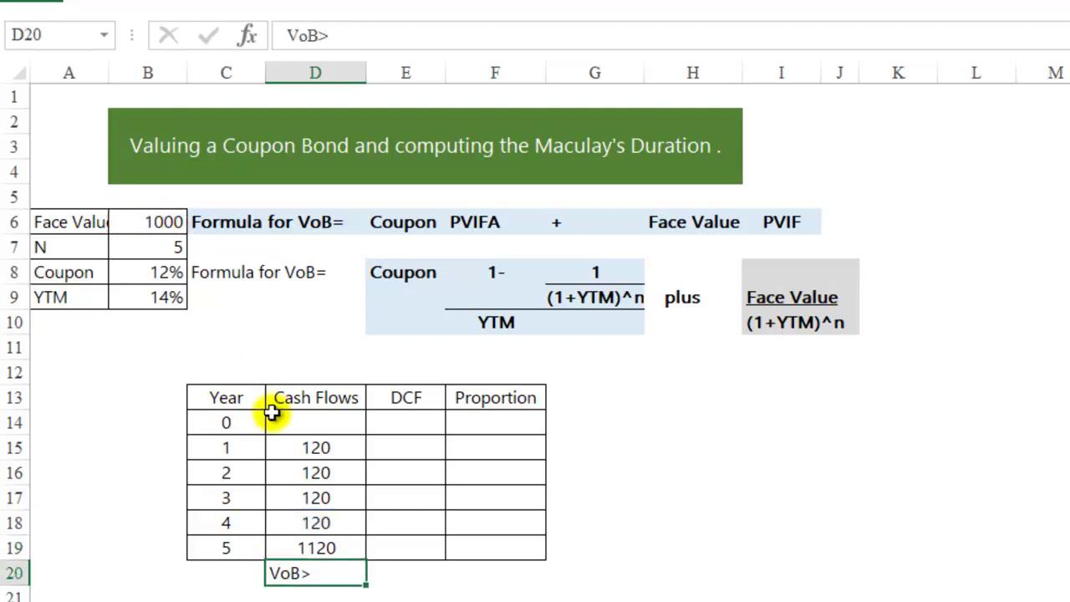
pyautogui.click(339, 548)
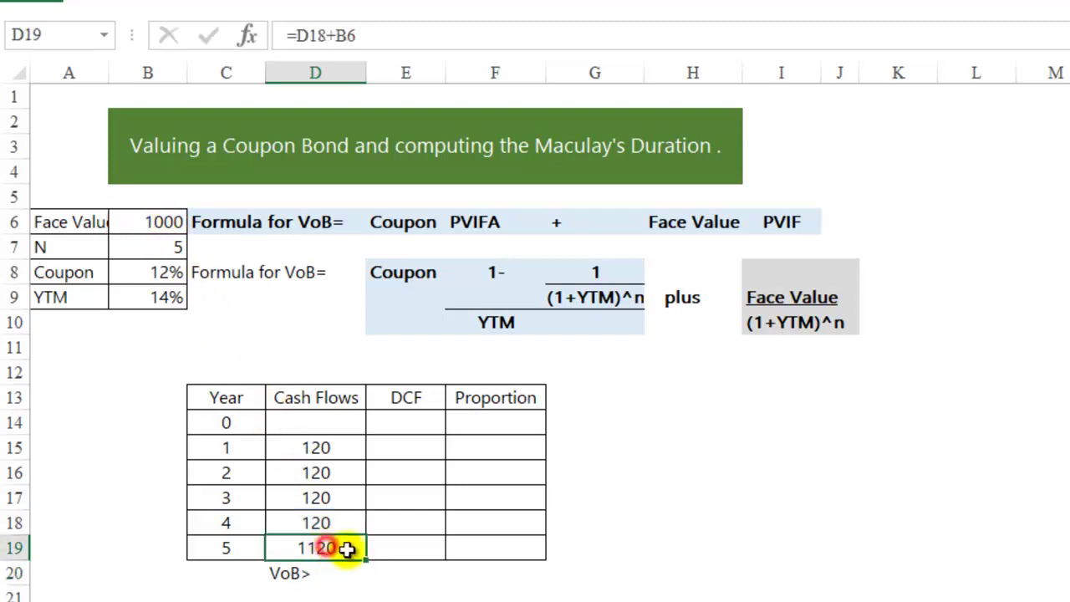
# Enter =D15/(1+B9)^C15 in E15 (105.263) and fill it down to E19.
pyautogui.click(407, 446)
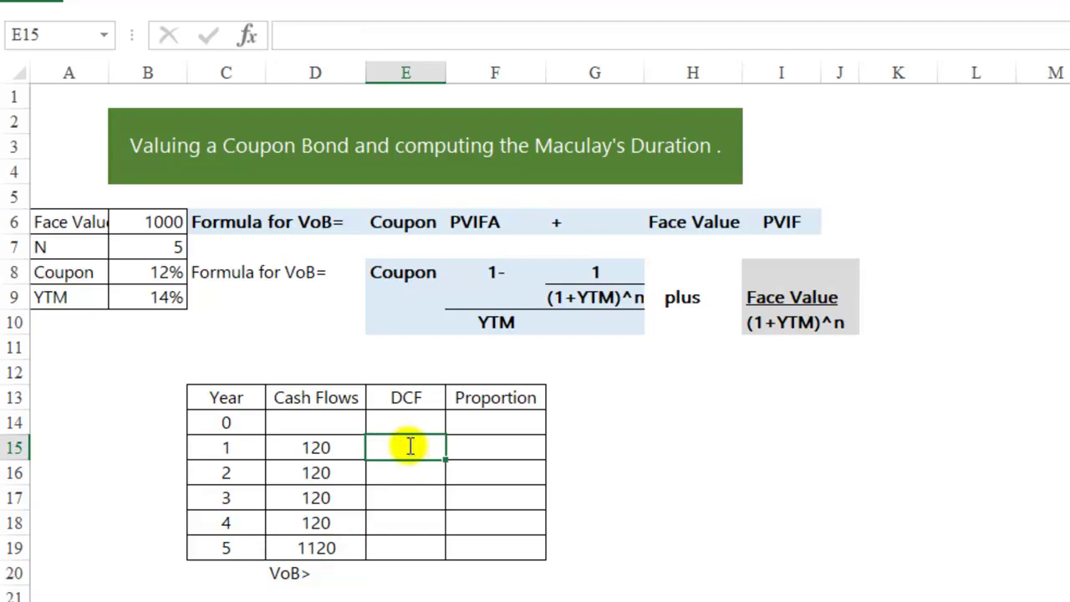
pyautogui.write('=')
pyautogui.press('Left')
pyautogui.write('/')
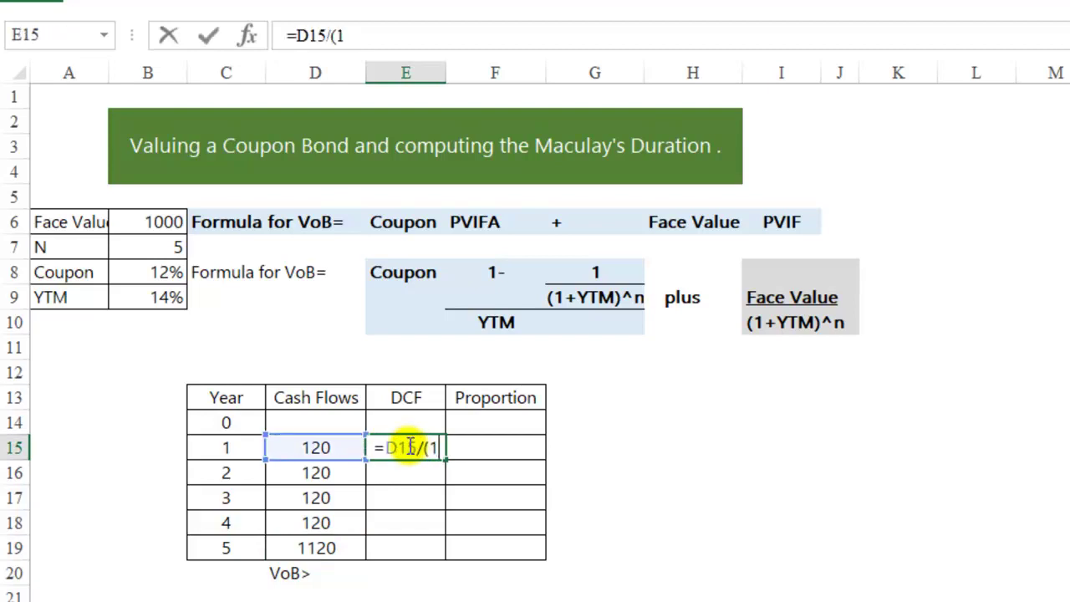
pyautogui.click(137, 297)
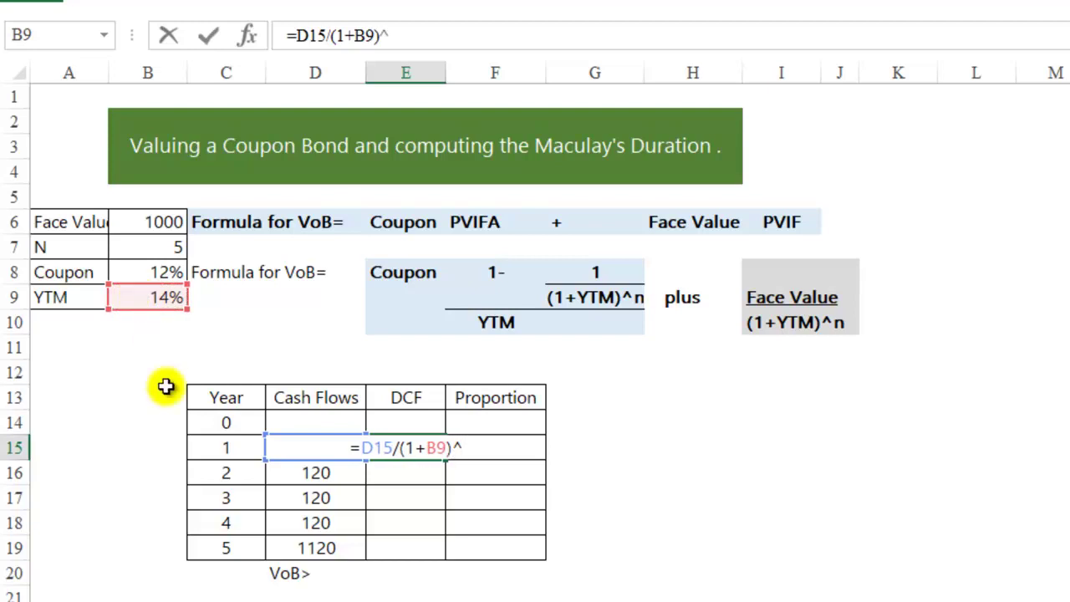
pyautogui.click(222, 448)
pyautogui.click(416, 447)
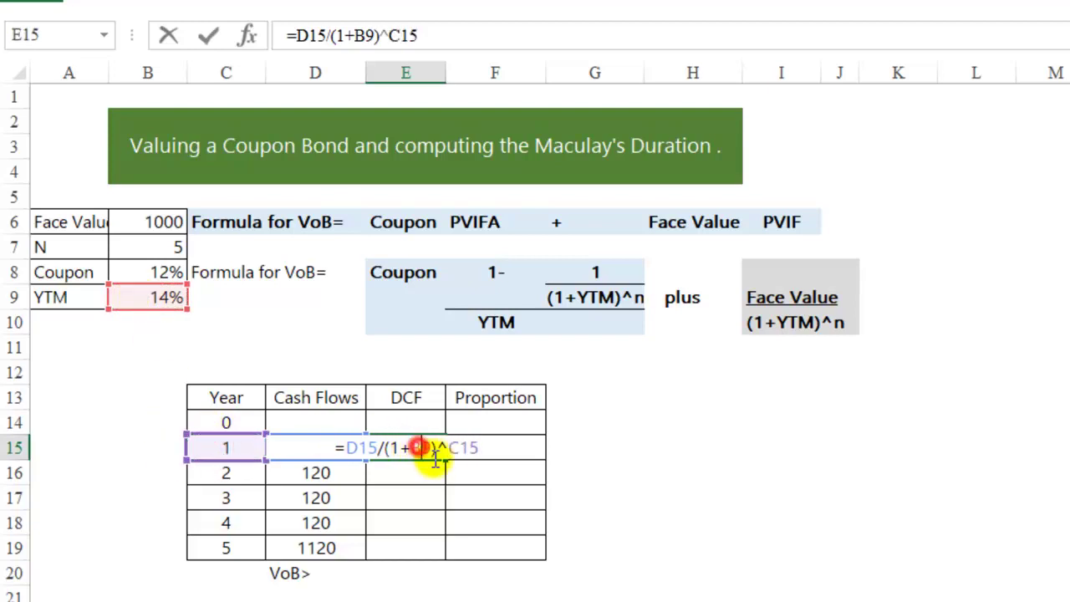
pyautogui.press('Return')
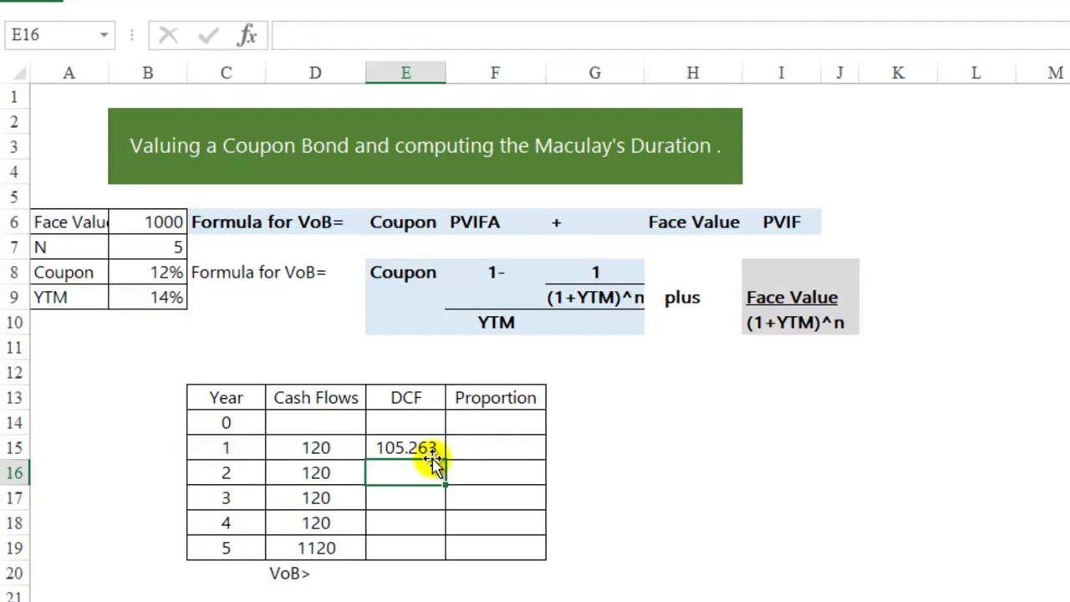
pyautogui.click(424, 447)
pyautogui.moveTo(445, 459); pyautogui.dragTo(430, 571)
pyautogui.click(752, 475)
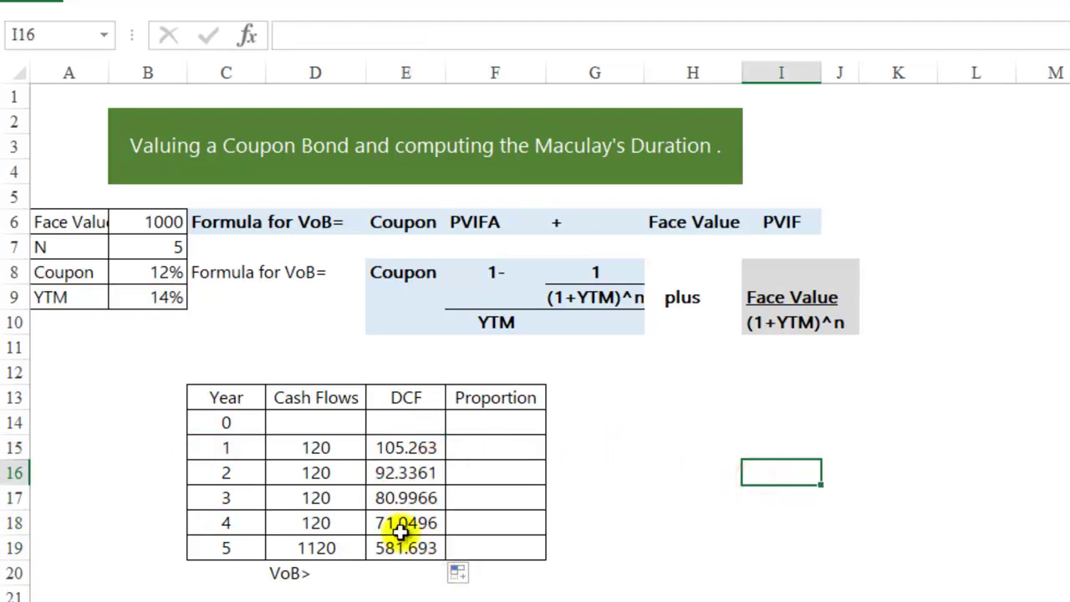
# Total the DCF values in E20 with =SUM(E15:E19), giving a VoB of 931.34.
pyautogui.click(400, 576)
pyautogui.write('=sum(')
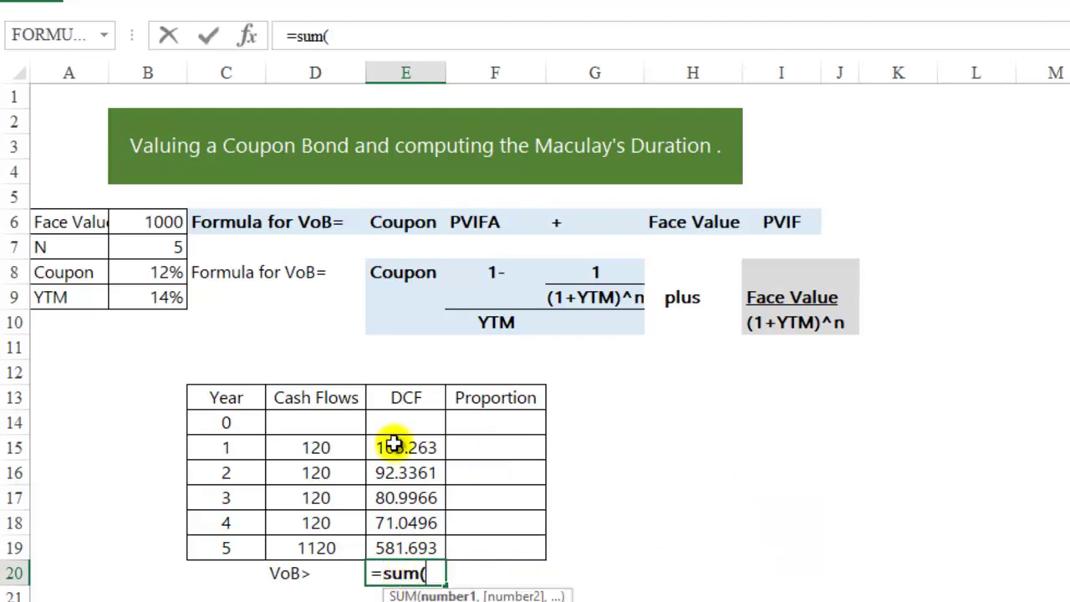
pyautogui.moveTo(382, 447); pyautogui.dragTo(395, 542)
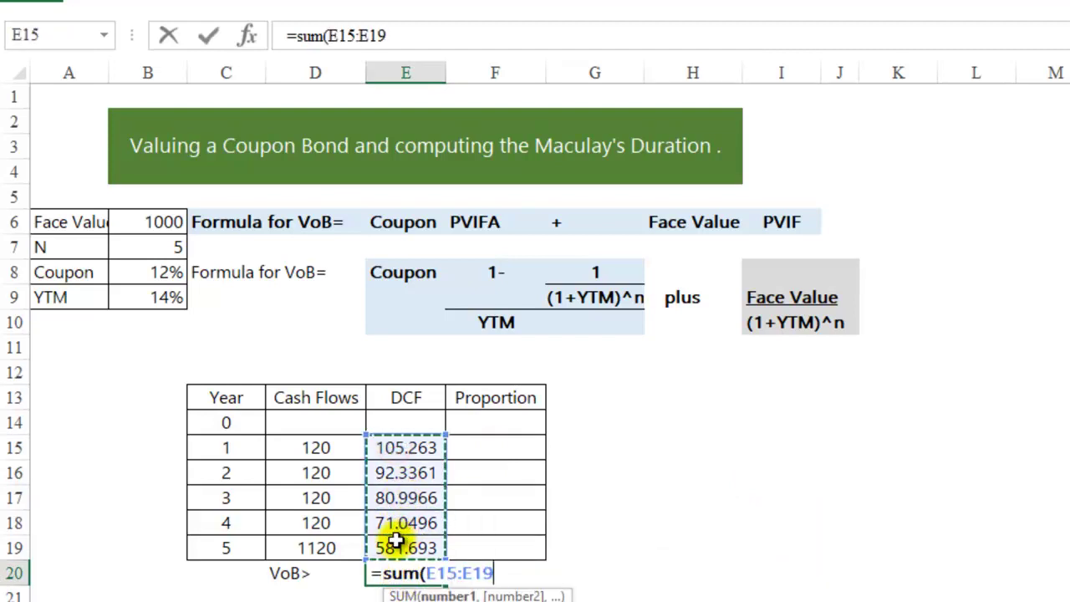
pyautogui.write(')')
pyautogui.press('Return')
pyautogui.click(430, 572)
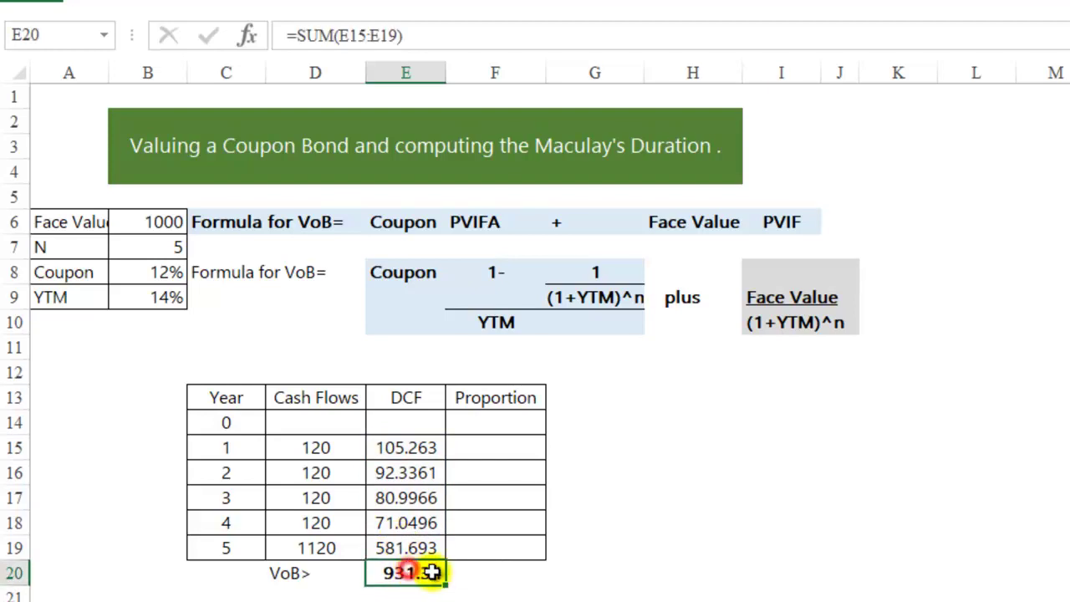
pyautogui.rightClick(432, 573)
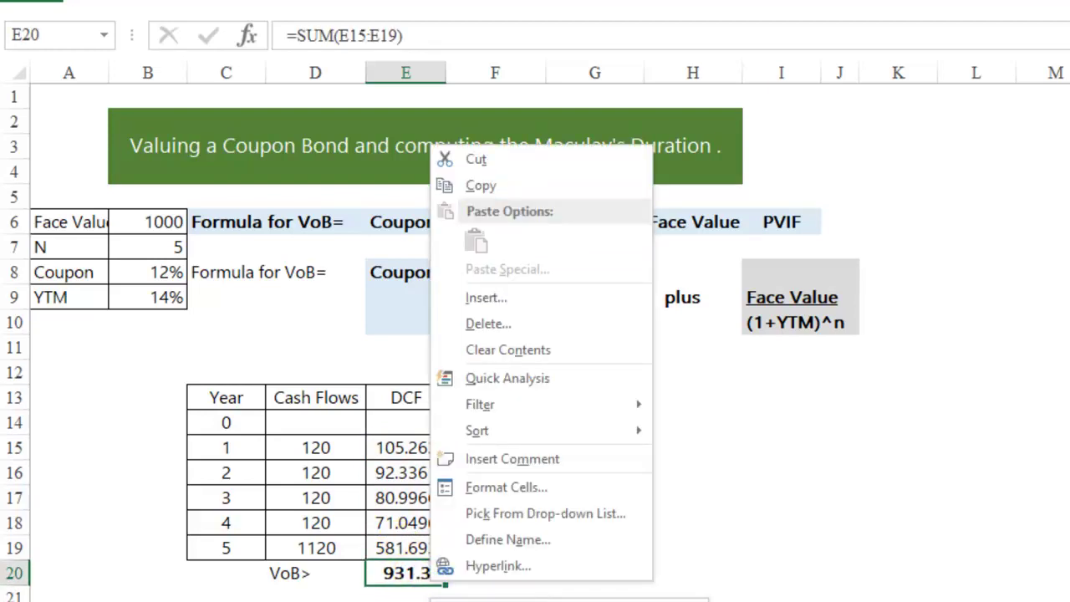
pyautogui.click(708, 484)
pyautogui.click(488, 453)
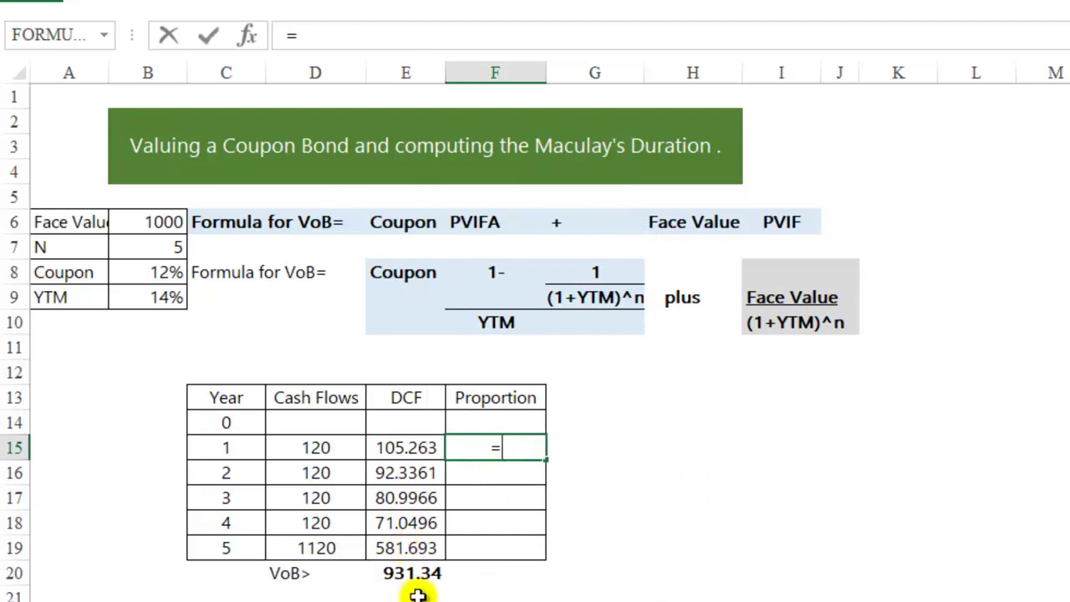
# Enter =E15/E$20 in F15 and fill it down to F19.
pyautogui.write('=')
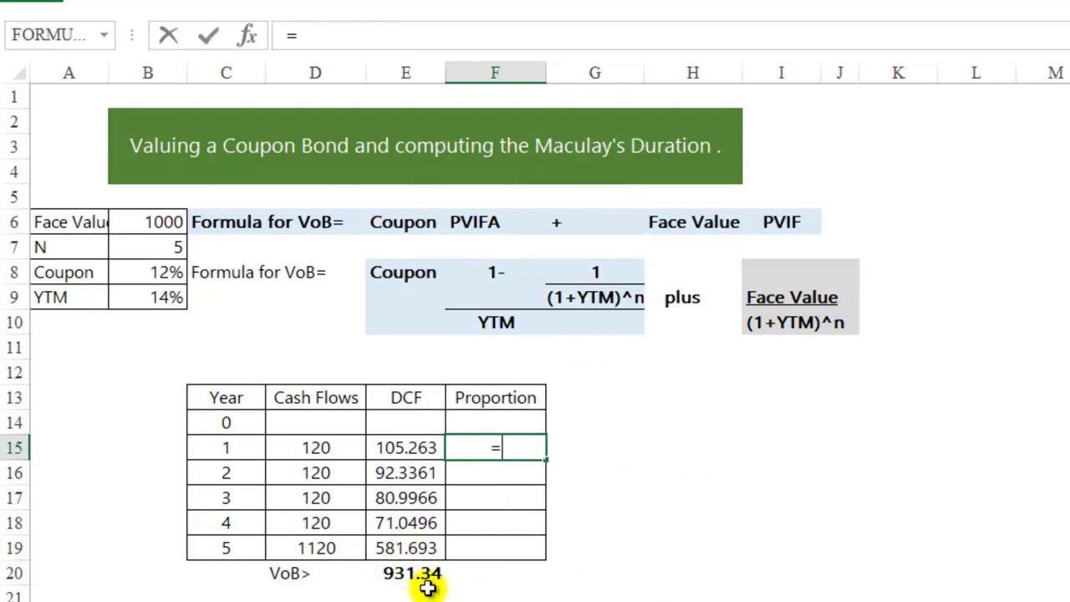
pyautogui.click(407, 450)
pyautogui.write('/')
pyautogui.click(409, 574)
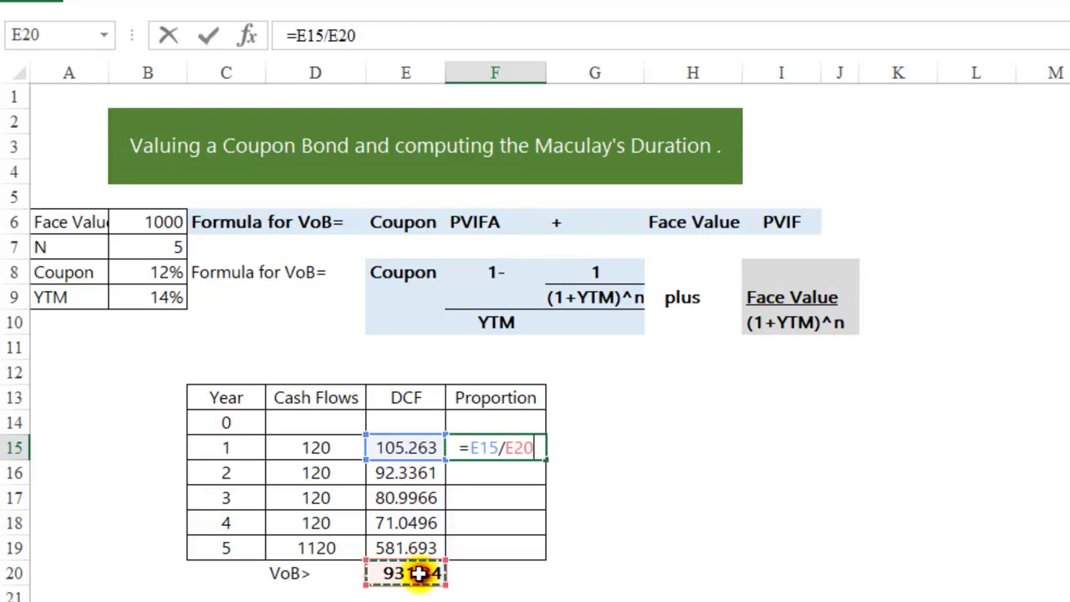
pyautogui.click(513, 449)
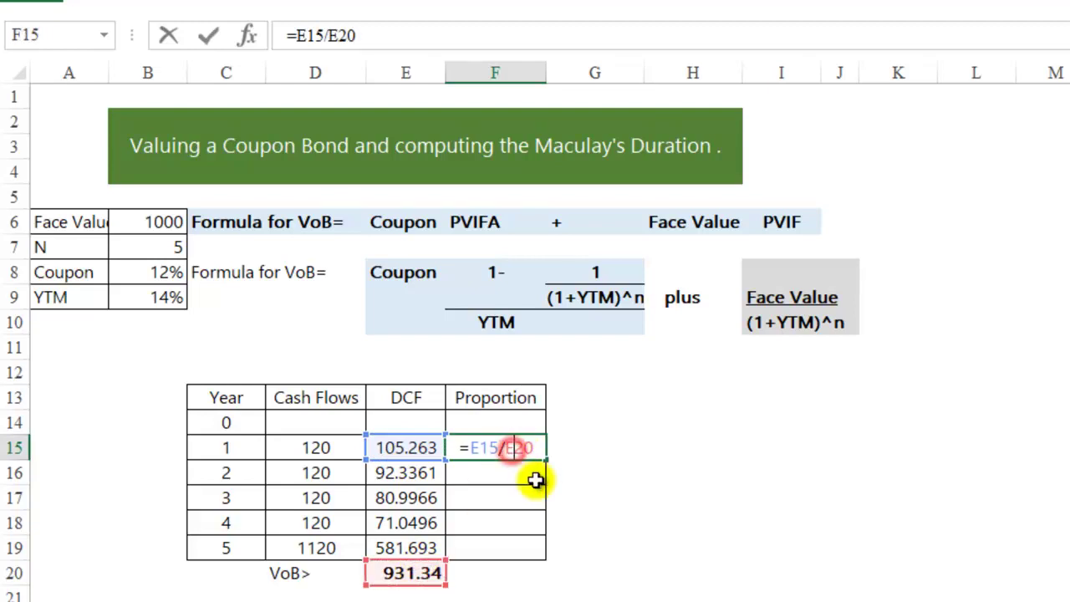
pyautogui.press('F4')
pyautogui.press('F4')
pyautogui.press('Return')
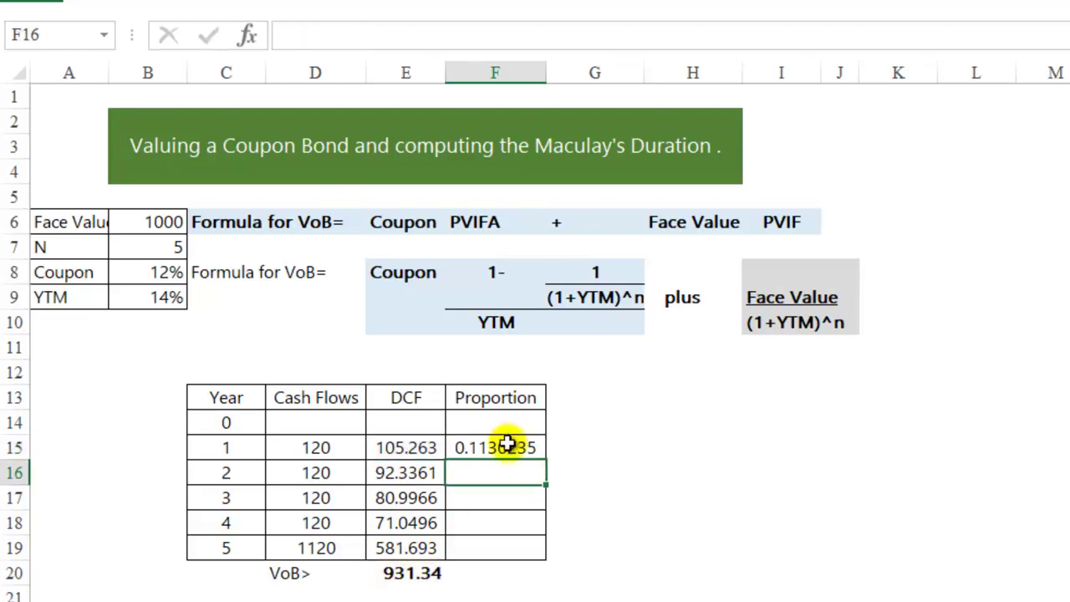
pyautogui.click(512, 449)
pyautogui.moveTo(544, 459); pyautogui.dragTo(546, 554)
# Apply Comma Style so the proportions show 0.11, 0.10, 0.09, 0.08 and 0.62.
pyautogui.rightClick(520, 524)
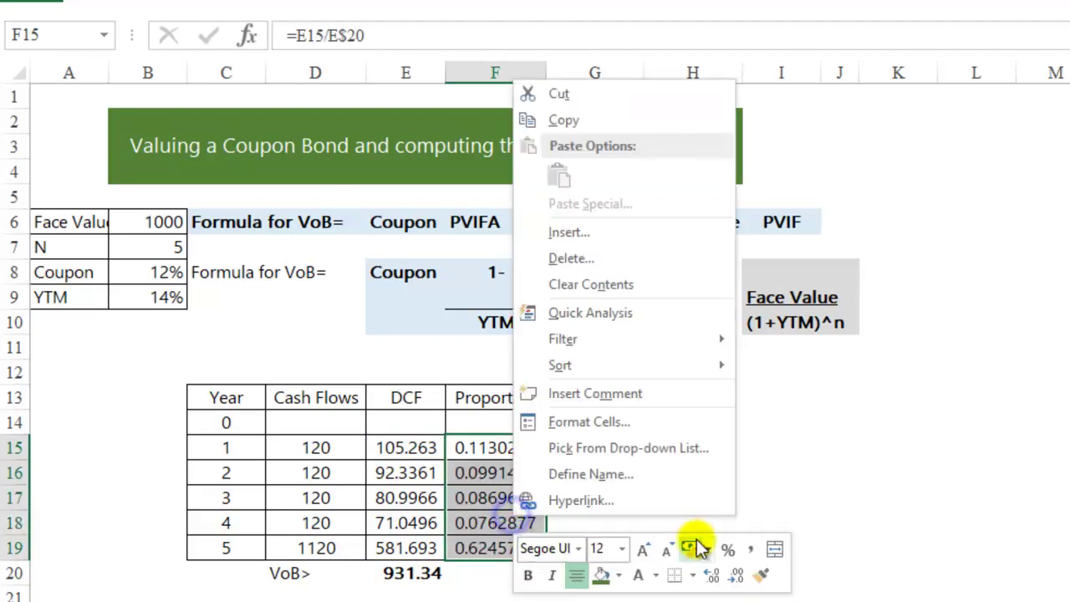
pyautogui.click(752, 548)
pyautogui.click(701, 472)
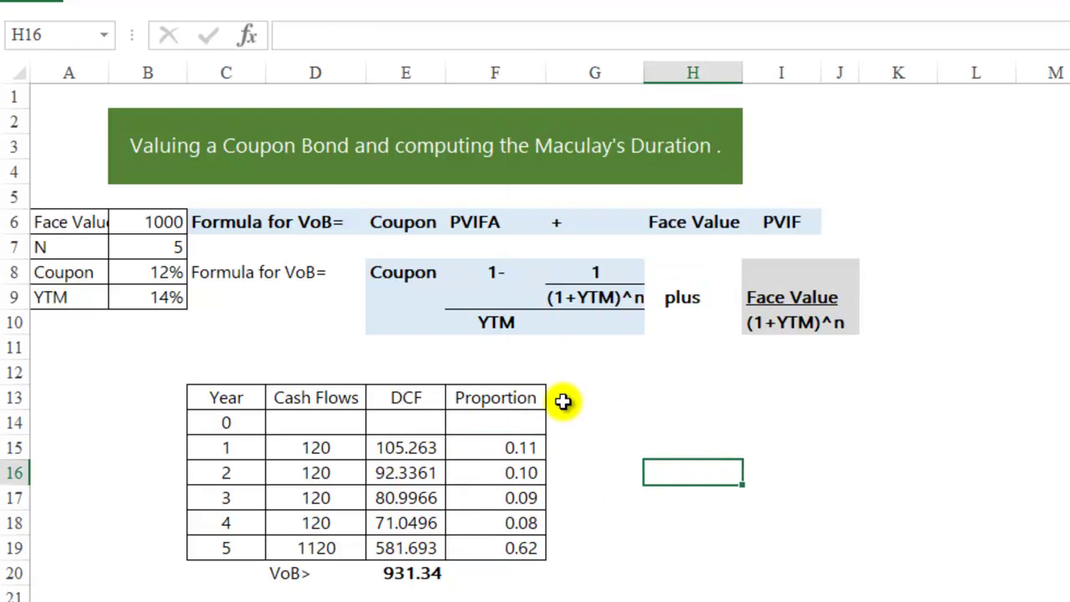
pyautogui.moveTo(597, 395); pyautogui.dragTo(607, 550)
# Add All Borders to G13:G19 and head the column 'Proportion * Yr'.
pyautogui.rightClick(614, 516)
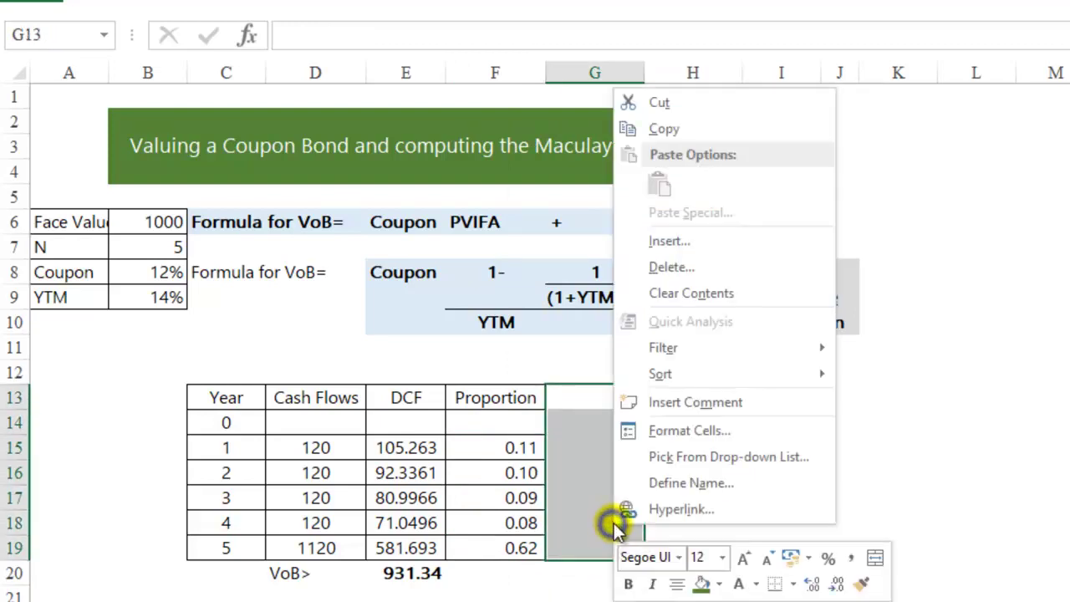
pyautogui.click(791, 585)
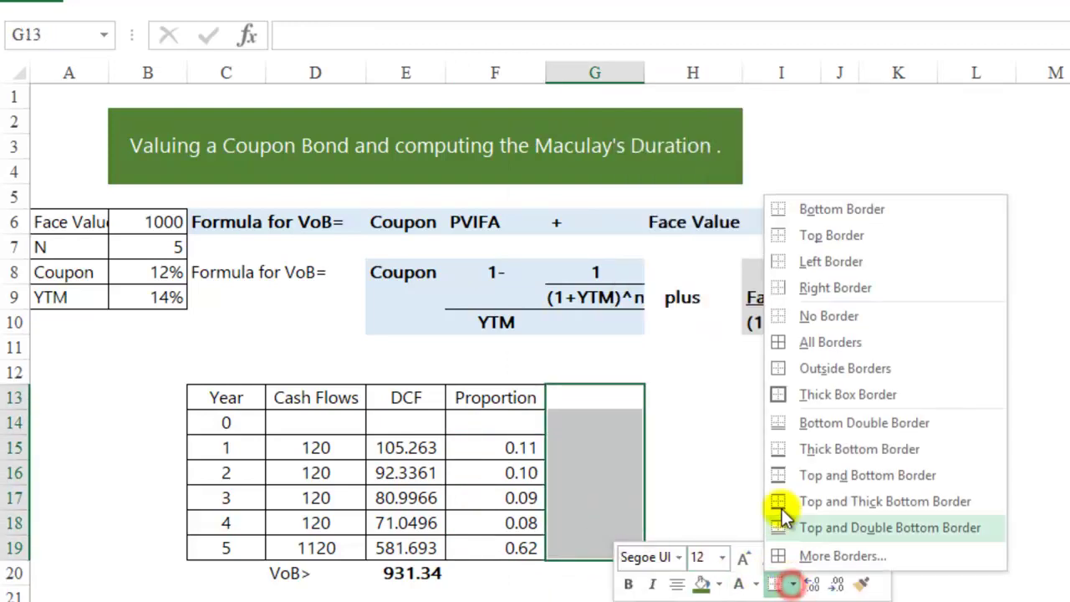
pyautogui.click(779, 346)
pyautogui.click(621, 401)
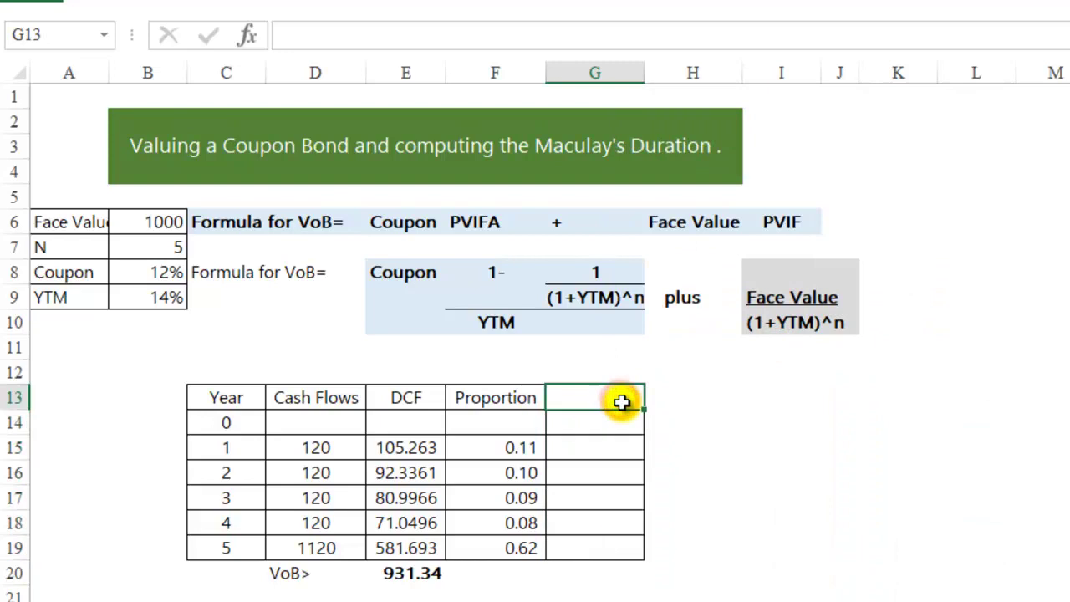
pyautogui.write('Proportion')
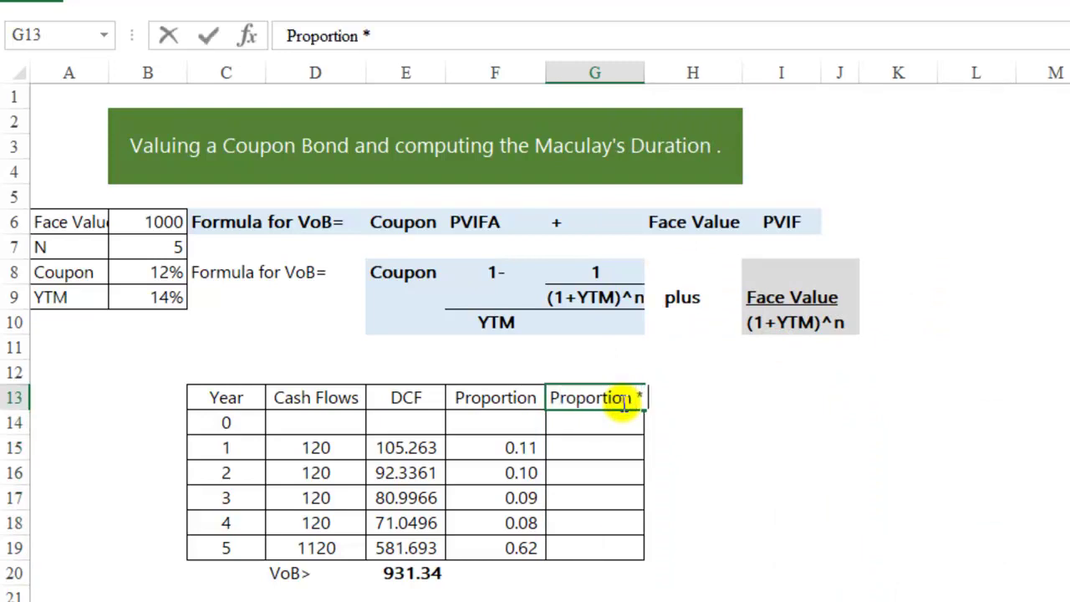
pyautogui.write(' * Yr')
pyautogui.press('Return')
pyautogui.press('Return')
# Enter =F15*C15 in G15 and fill it down through year 5.
pyautogui.write('=')
pyautogui.press('Left')
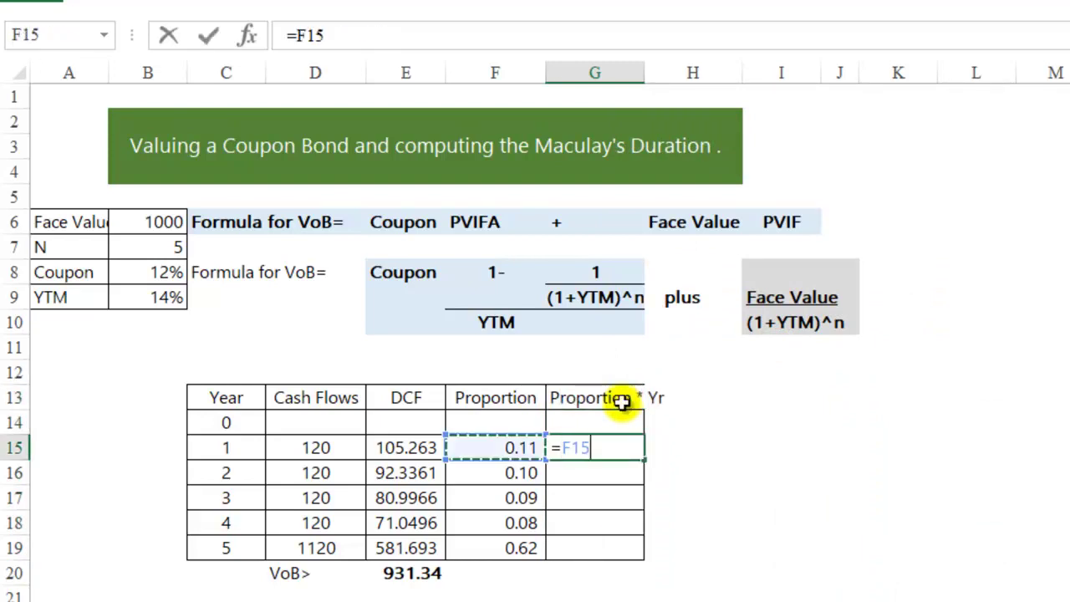
pyautogui.write('*')
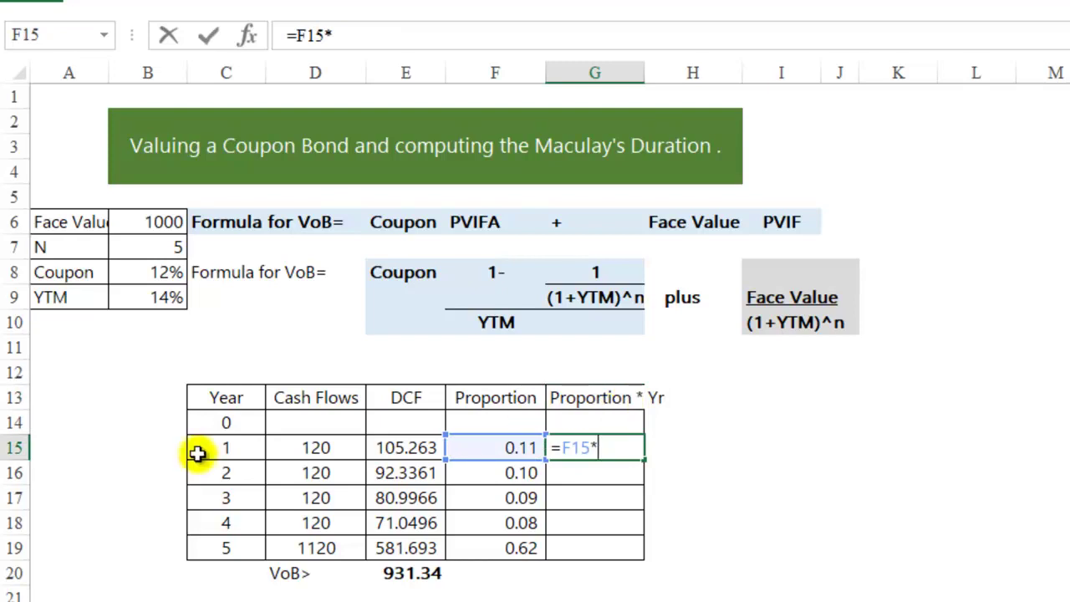
pyautogui.click(216, 447)
pyautogui.press('Return')
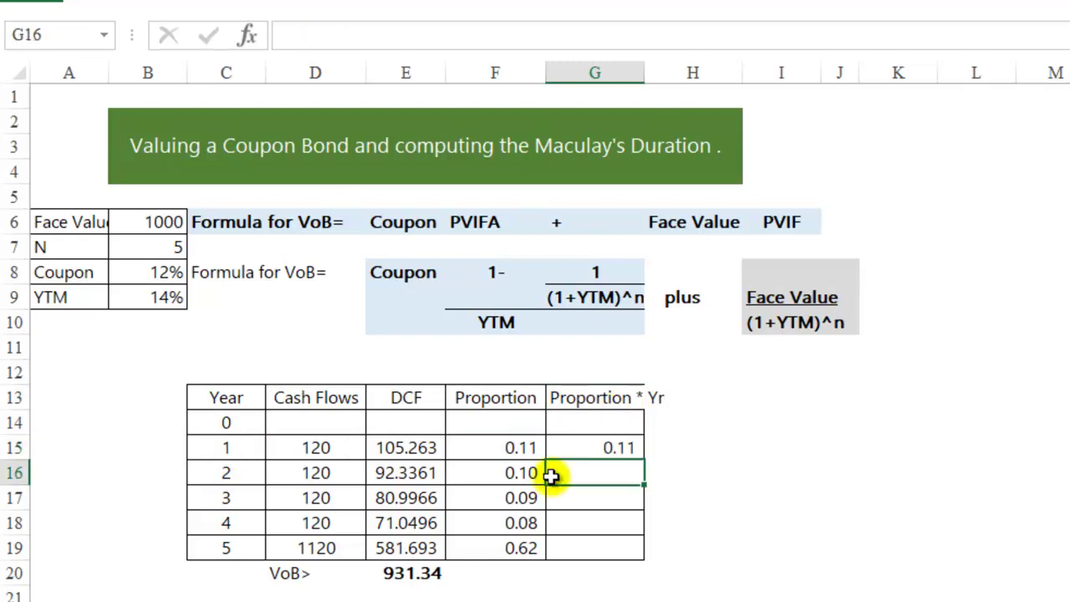
pyautogui.click(592, 449)
pyautogui.moveTo(641, 459); pyautogui.dragTo(638, 558)
# Total the products in G20 with =SUM(G15:G19) for a 4.00 duration, labelled 'years'.
pyautogui.click(612, 570)
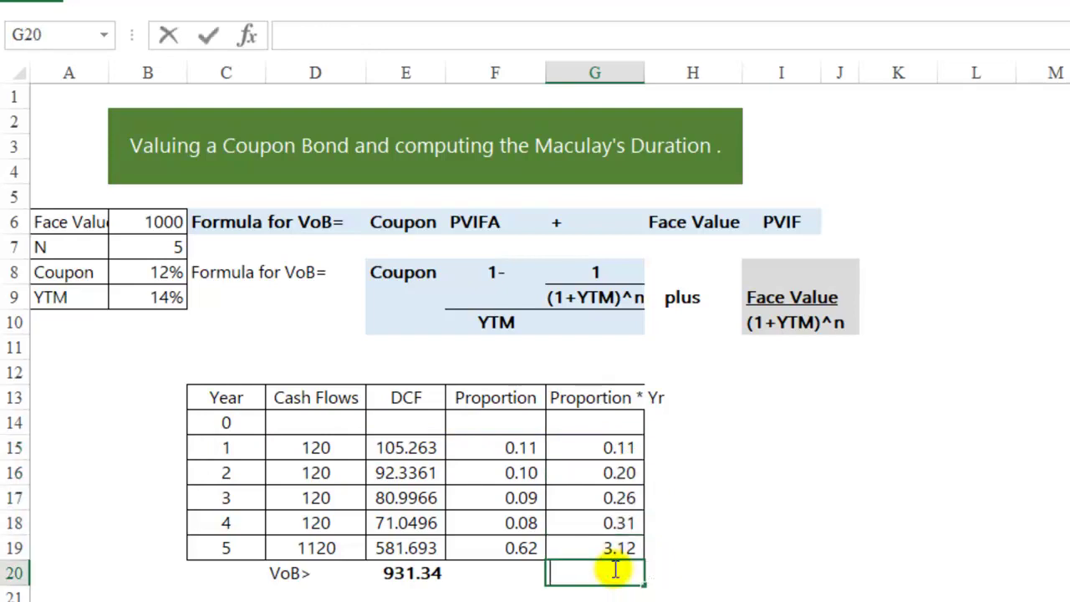
pyautogui.write('=sum(')
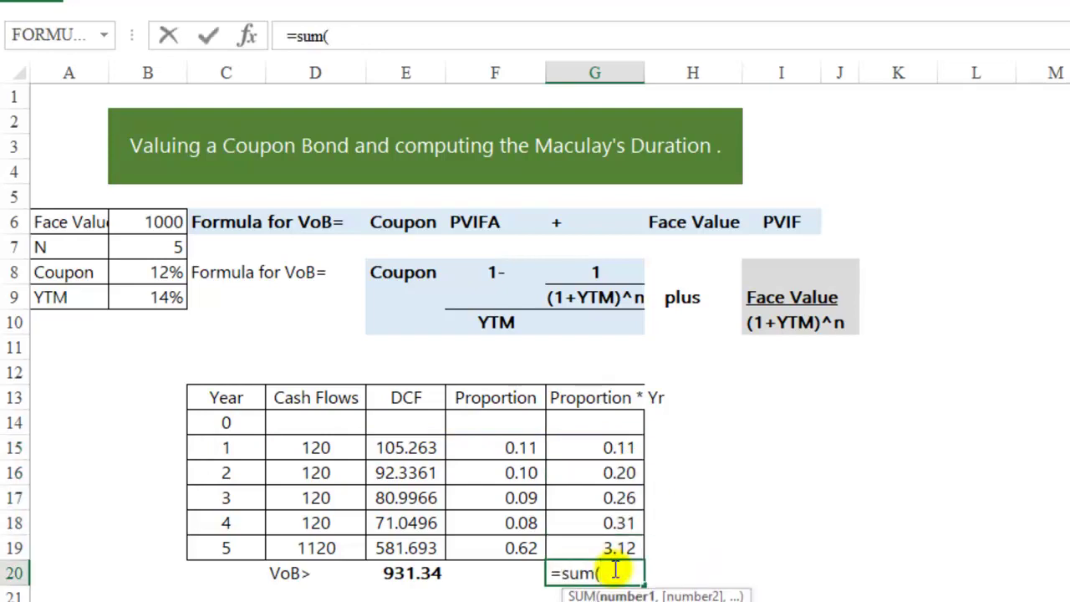
pyautogui.moveTo(588, 448); pyautogui.dragTo(584, 535)
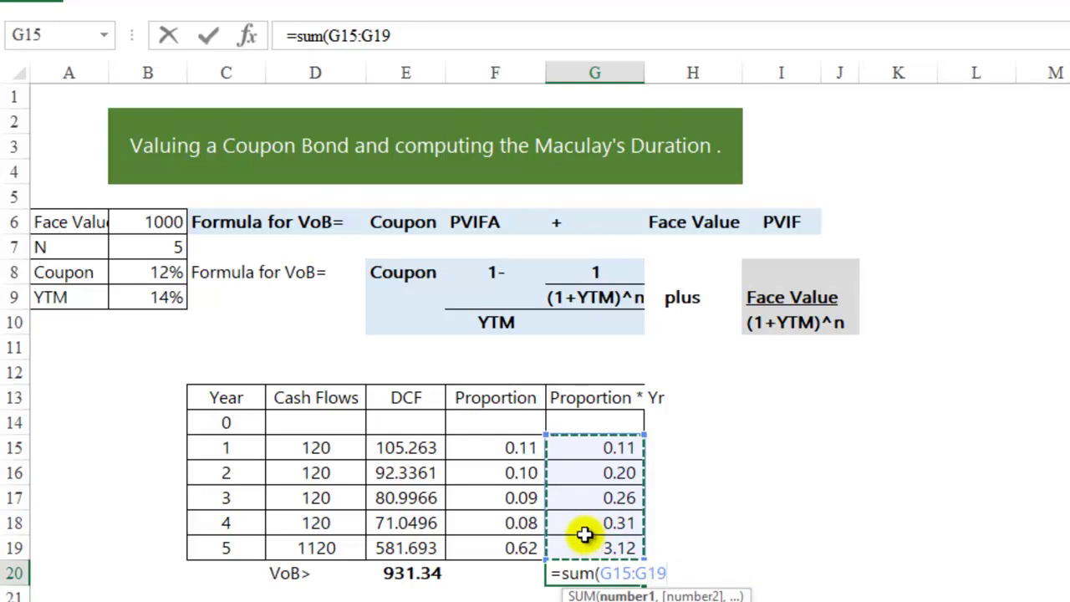
pyautogui.write(')')
pyautogui.press('Return')
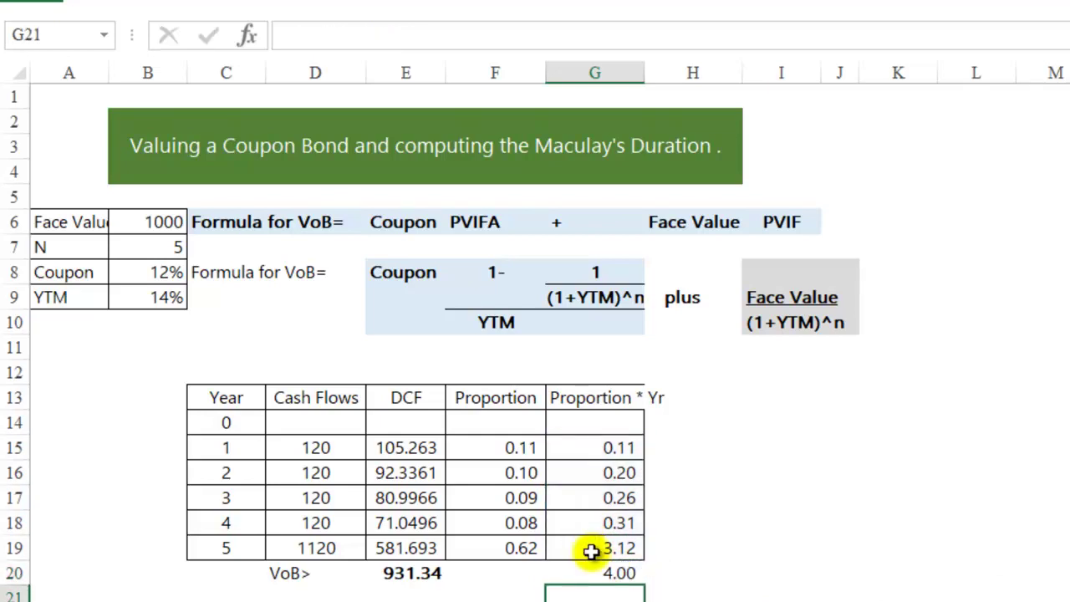
pyautogui.click(669, 568)
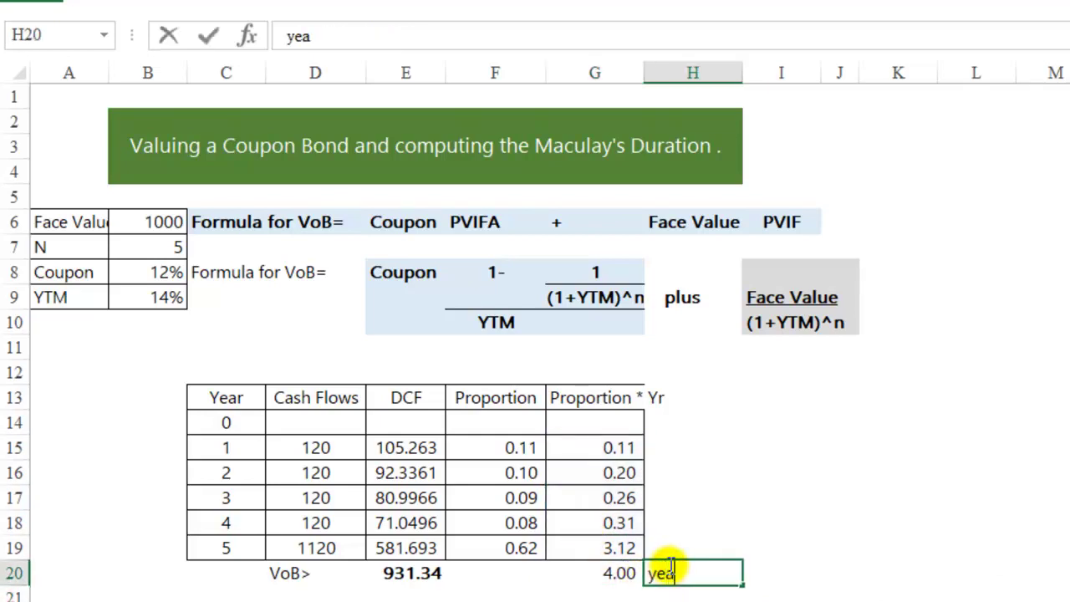
pyautogui.press('Return')
# Fill the duration total with its label and the VoB total in E20 yellow.
pyautogui.moveTo(621, 572); pyautogui.dragTo(652, 579)
pyautogui.rightClick(652, 579)
pyautogui.click(732, 599)
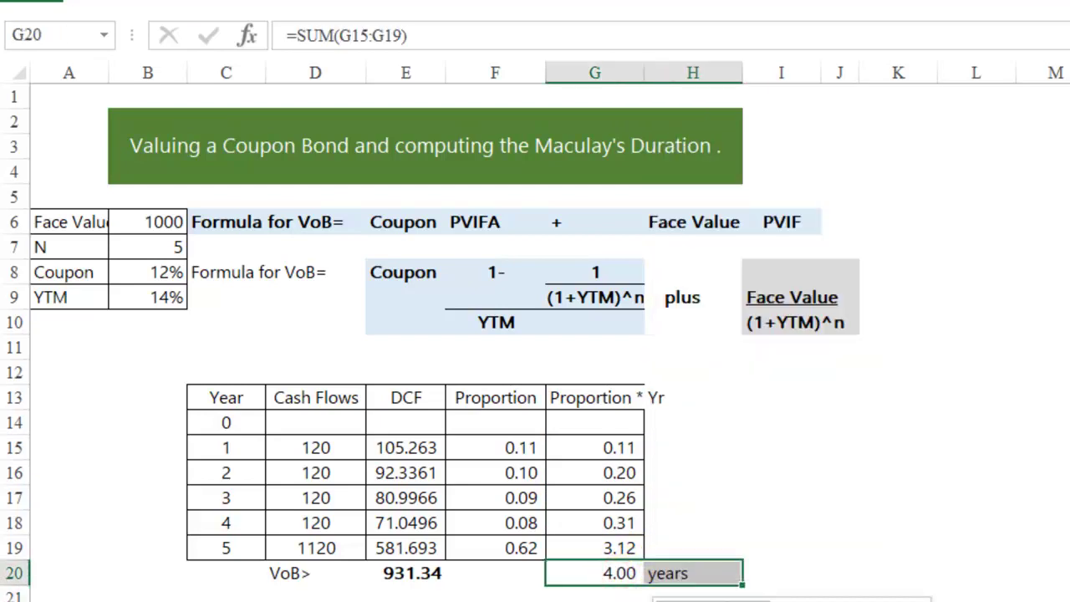
pyautogui.click(793, 562)
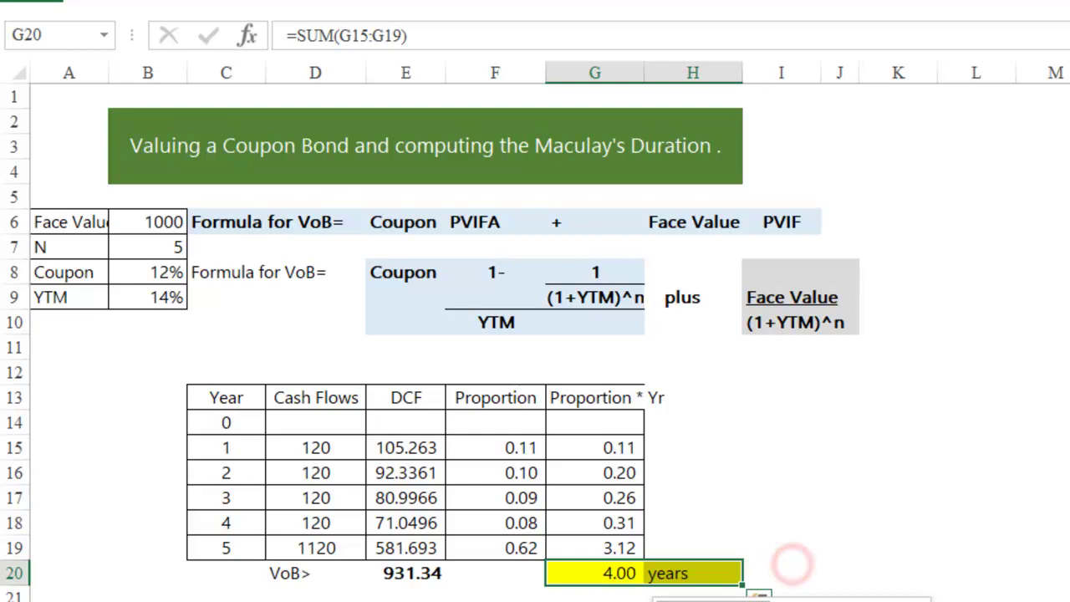
pyautogui.click(719, 499)
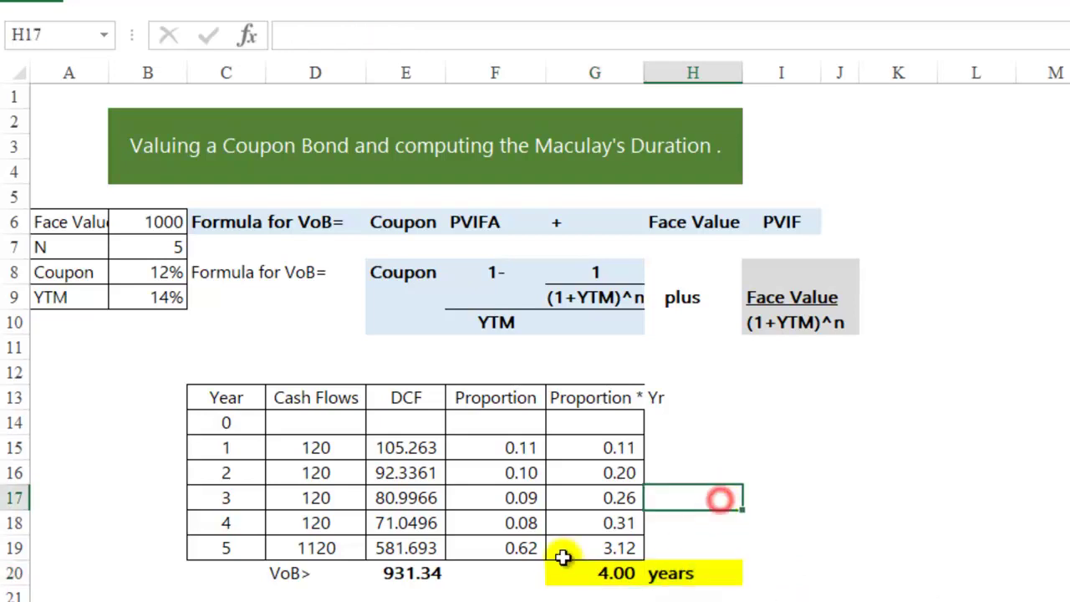
pyautogui.click(412, 574)
pyautogui.rightClick(412, 574)
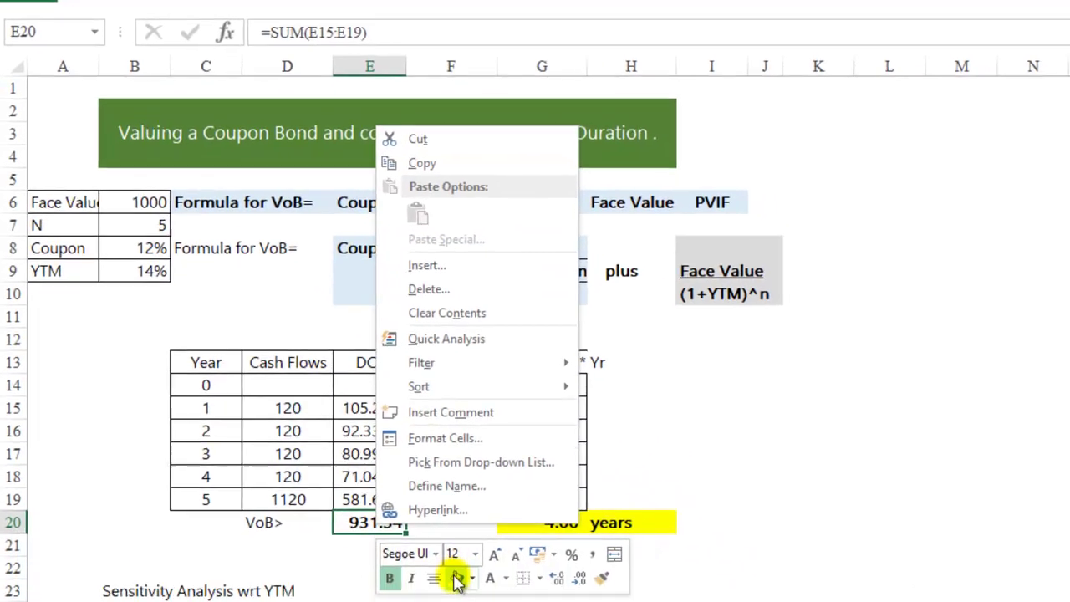
pyautogui.click(706, 517)
pyautogui.click(540, 504)
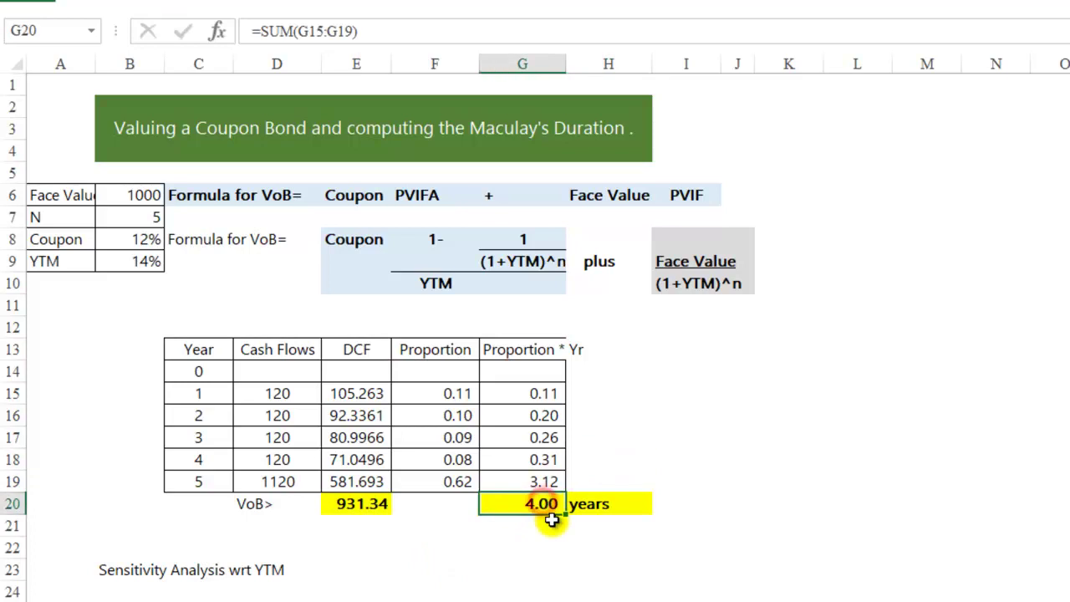
# Change the YTM in B9 to 12% and check the recalculated bond value.
pyautogui.click(151, 266)
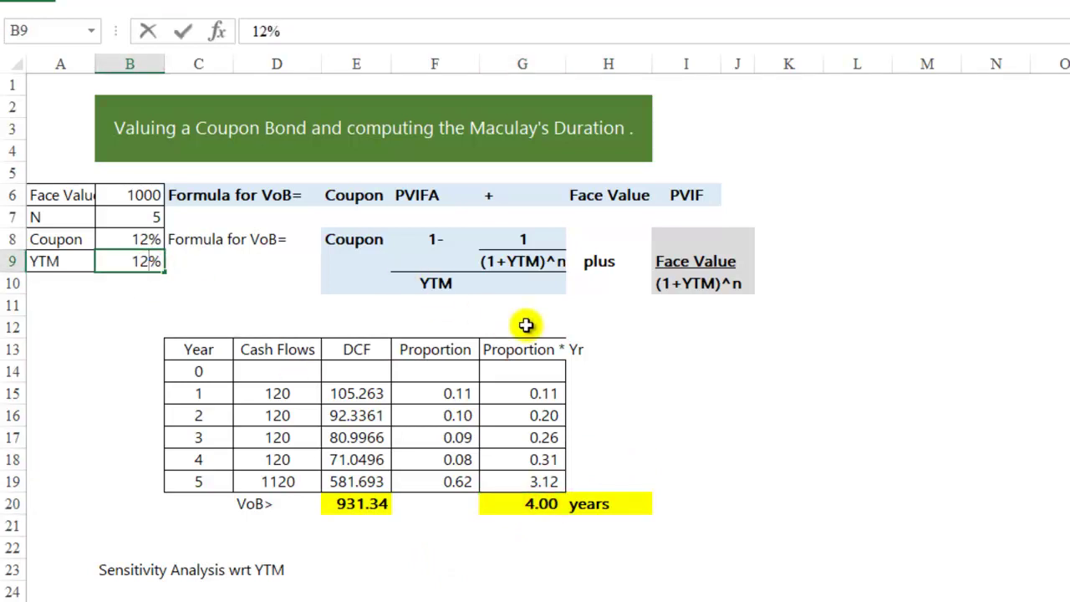
pyautogui.write('12')
pyautogui.press('Return')
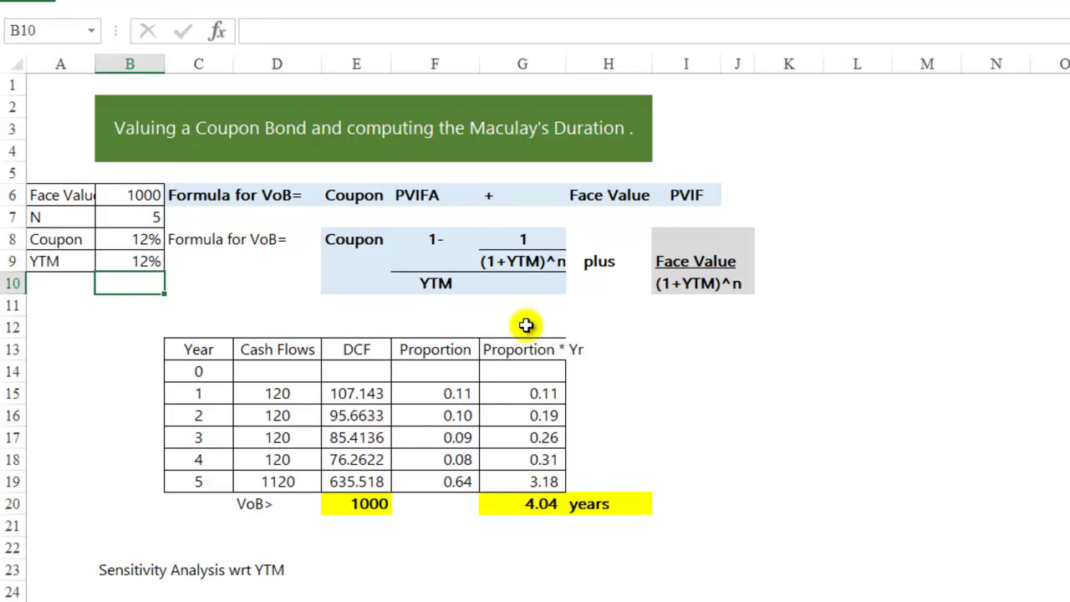
pyautogui.click(371, 508)
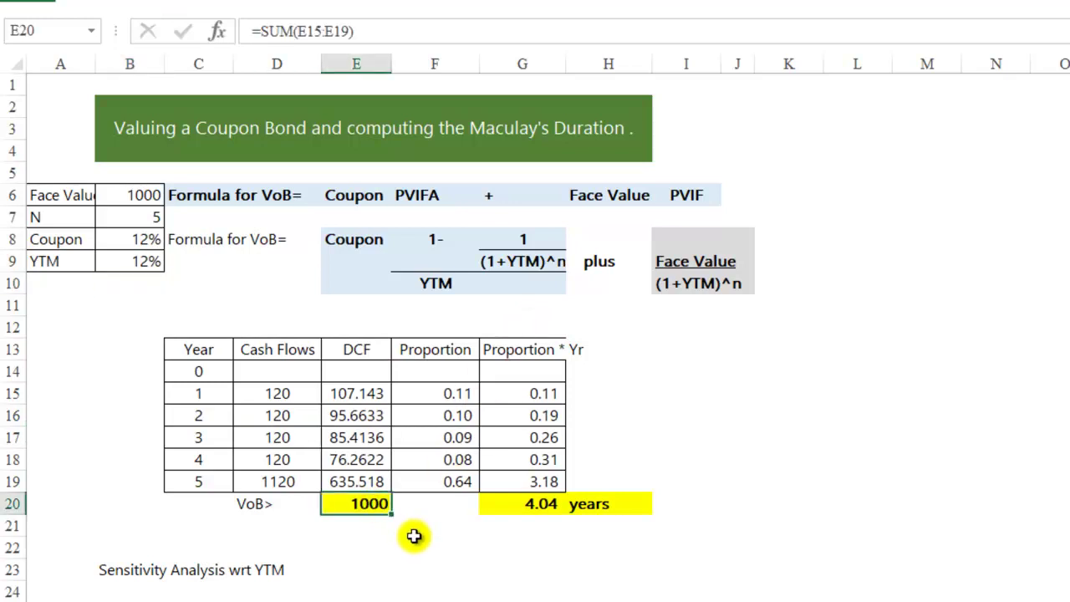
# Set the YTM to 16%, giving a VoB of 869.03 and a 3.96-year duration.
pyautogui.click(130, 266)
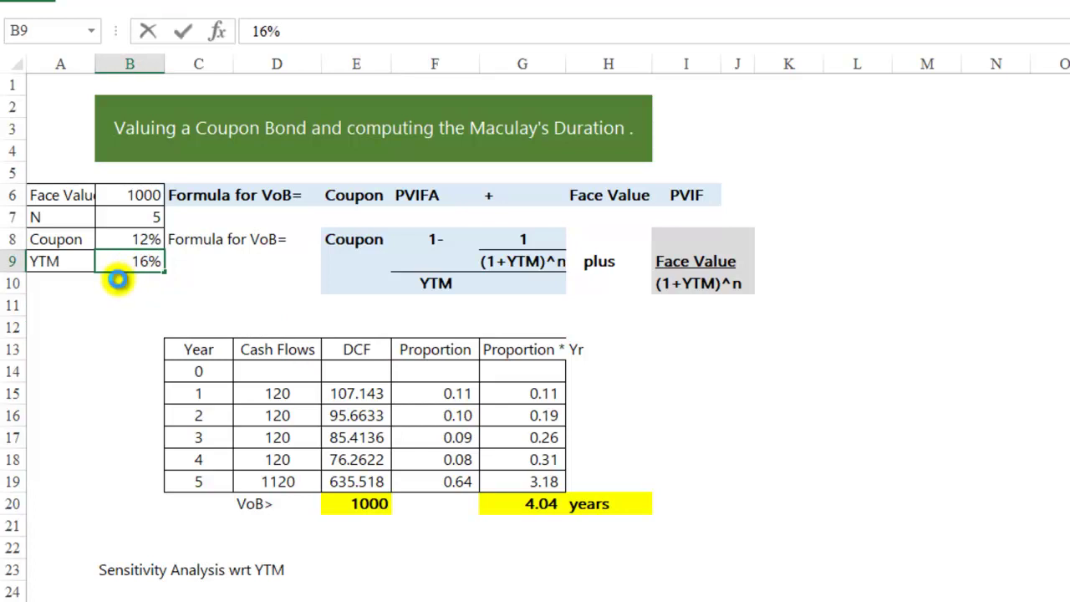
pyautogui.click(118, 279)
pyautogui.click(358, 503)
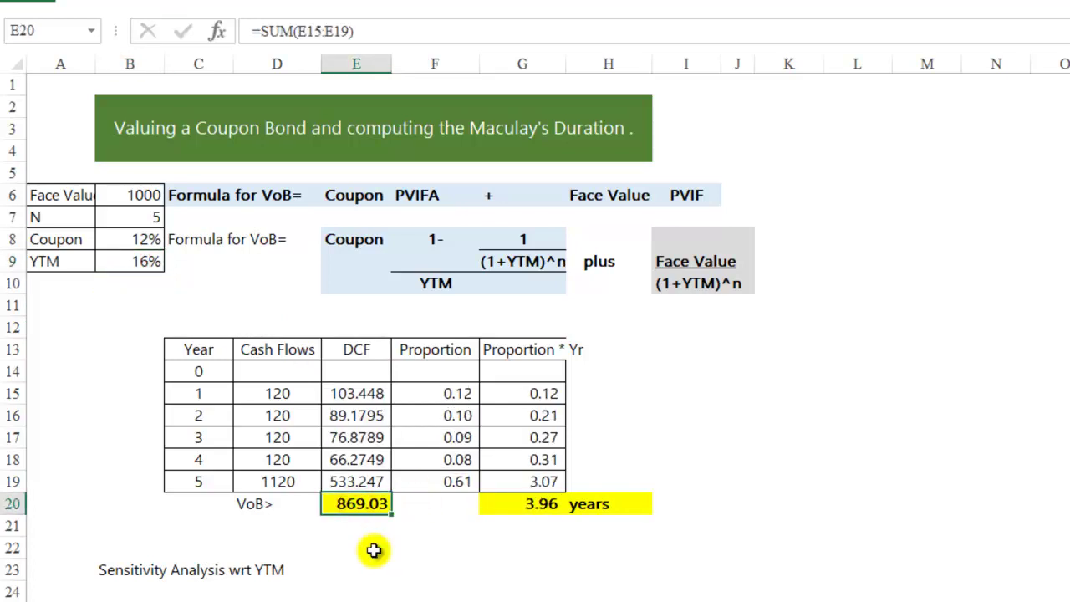
pyautogui.click(149, 262)
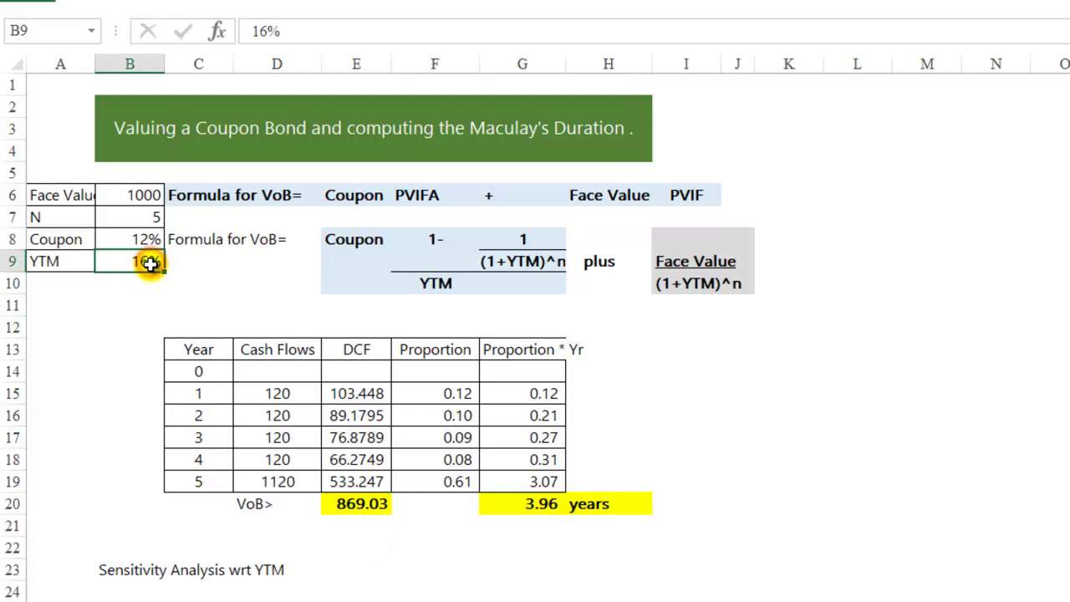
pyautogui.click(367, 512)
pyautogui.click(528, 507)
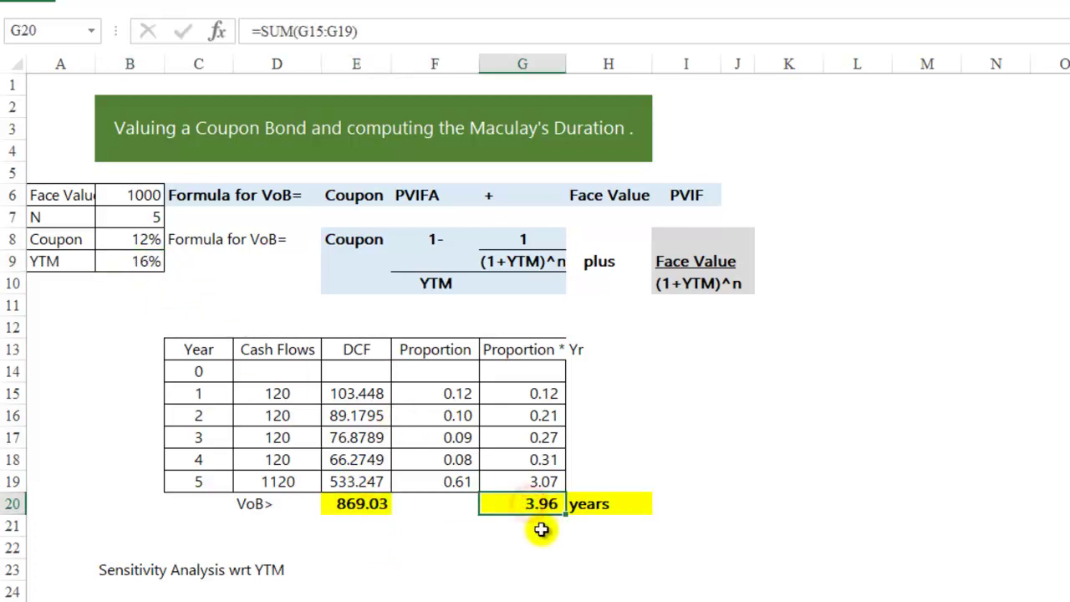
pyautogui.click(136, 264)
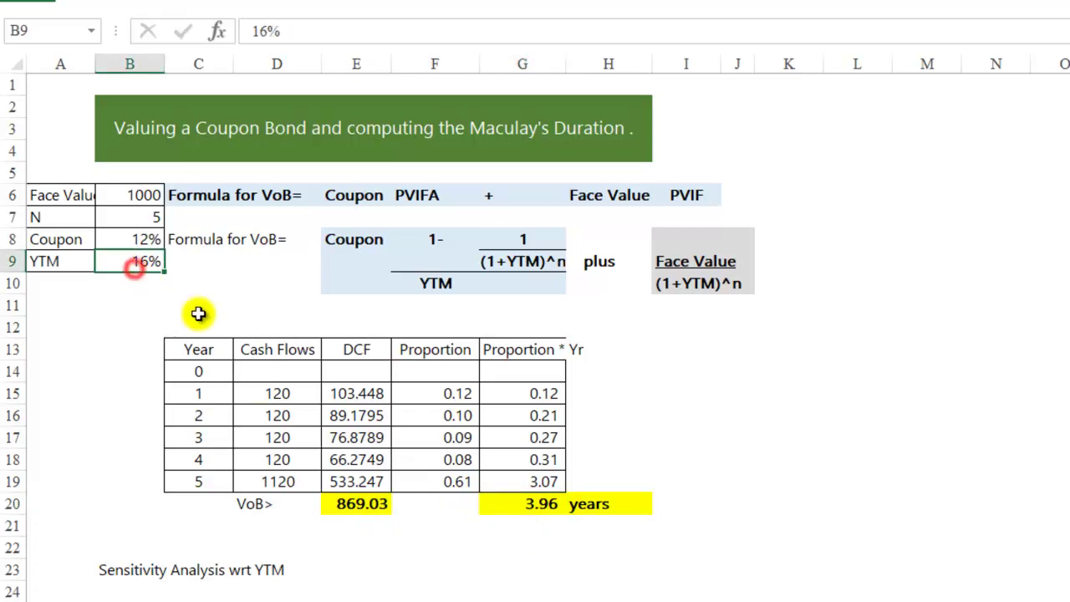
pyautogui.scroll(-2, 255, 393)
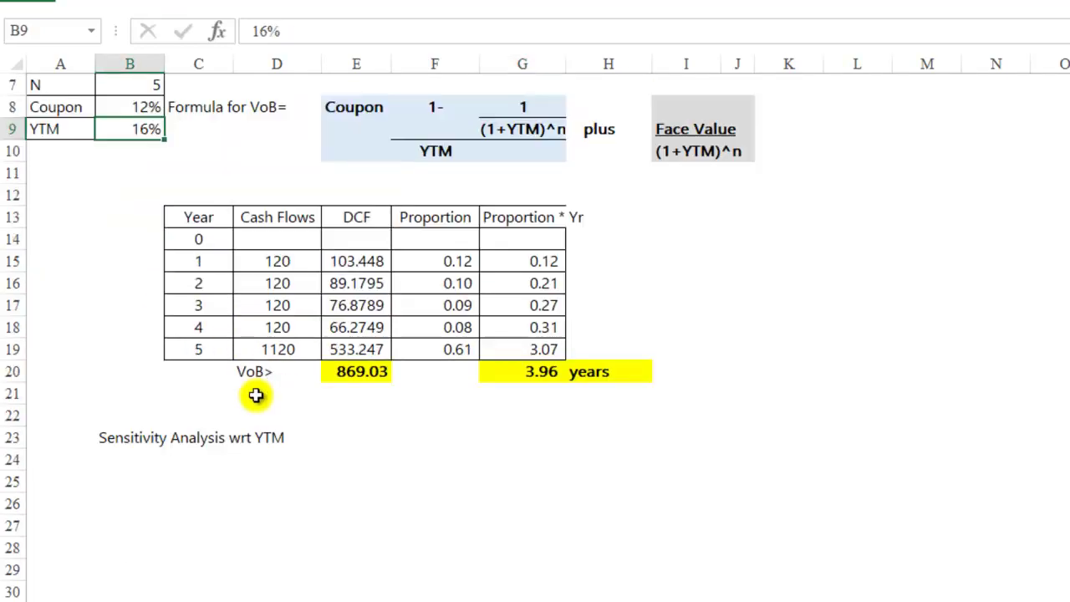
# Restore the YTM to 14% and list test yields 9% through 15% in B25:B31.
pyautogui.click(146, 476)
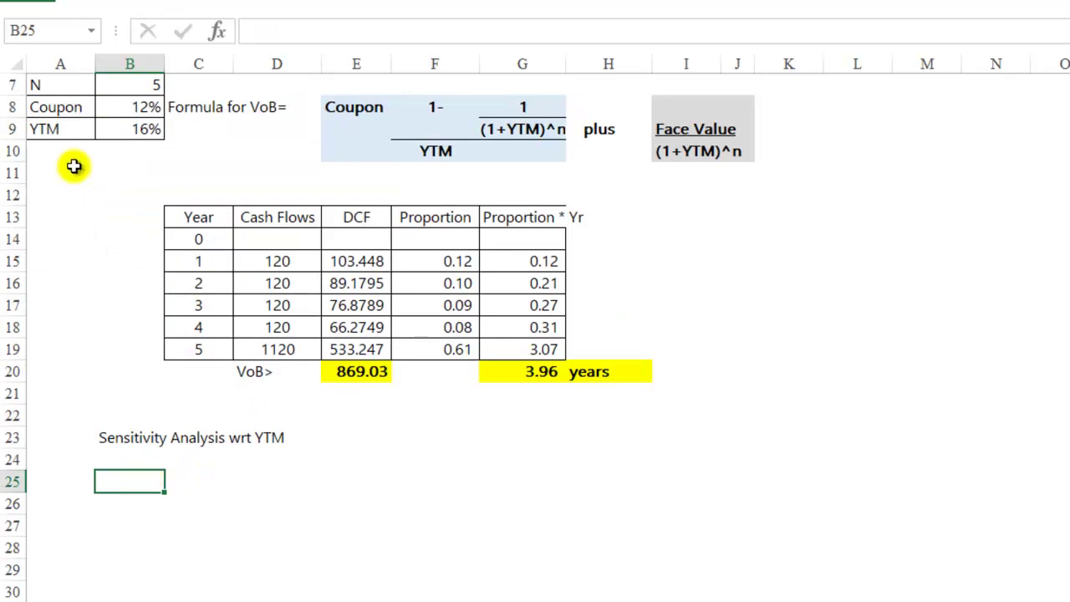
pyautogui.click(108, 129)
pyautogui.write('14')
pyautogui.doubleClick(146, 485)
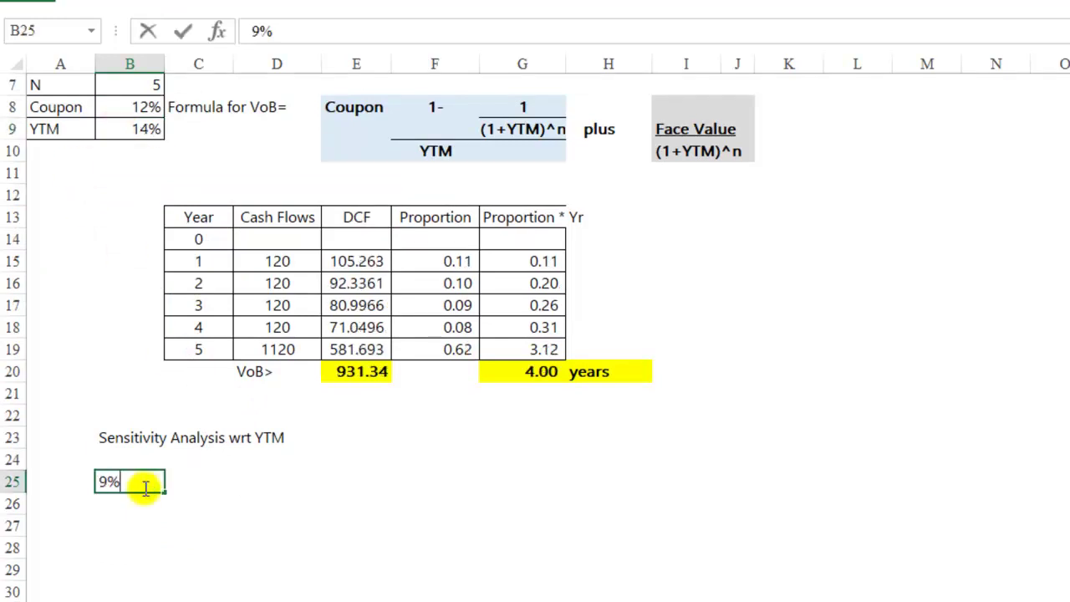
pyautogui.press('Return')
pyautogui.press('Return')
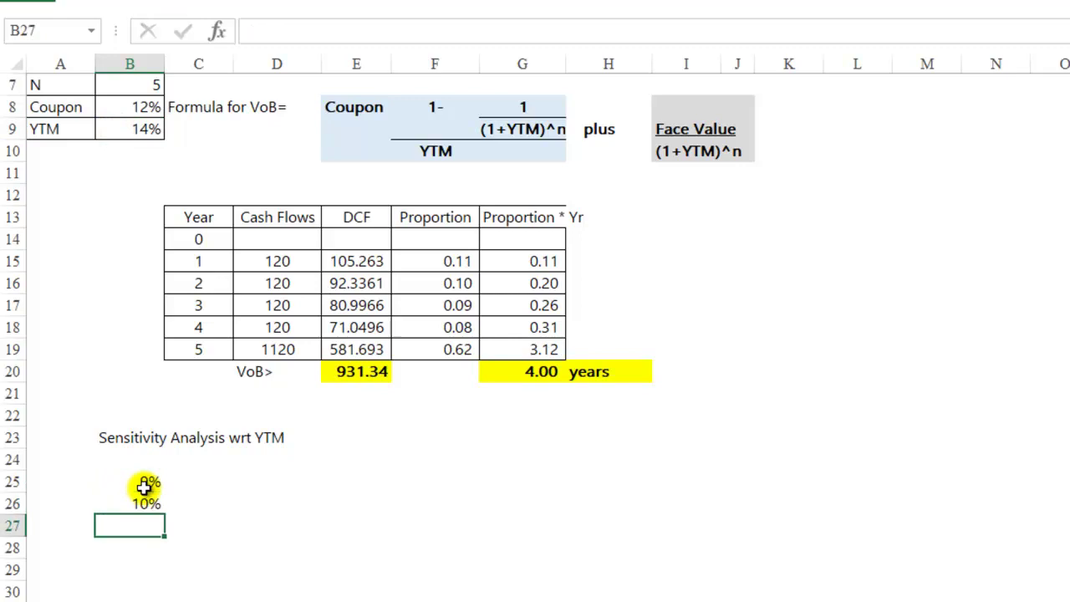
pyautogui.press('Return')
pyautogui.write('12')
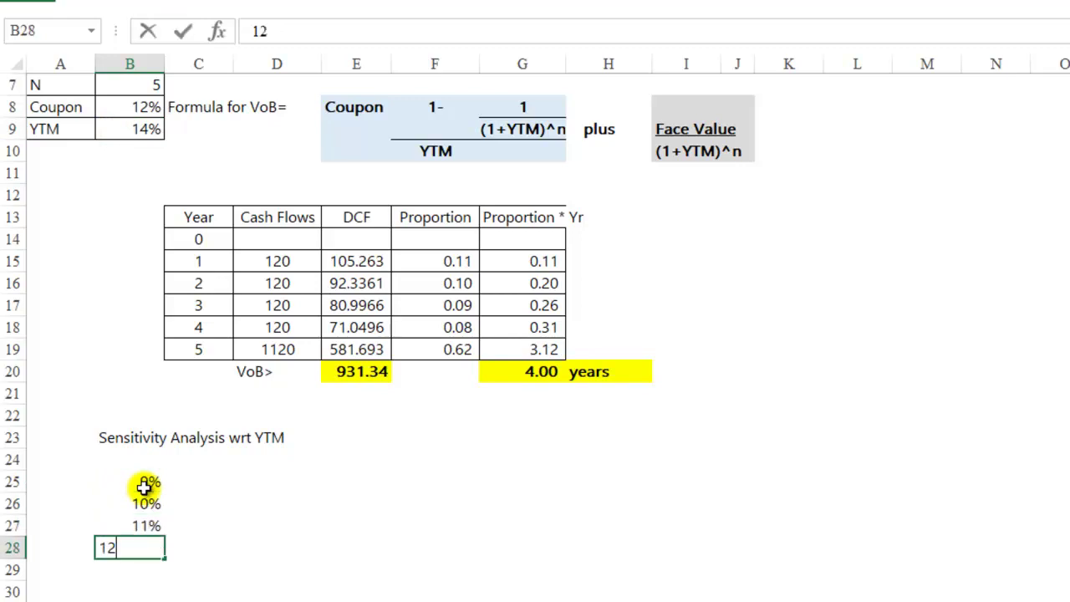
pyautogui.press('Return')
pyautogui.write('13')
pyautogui.press('Return')
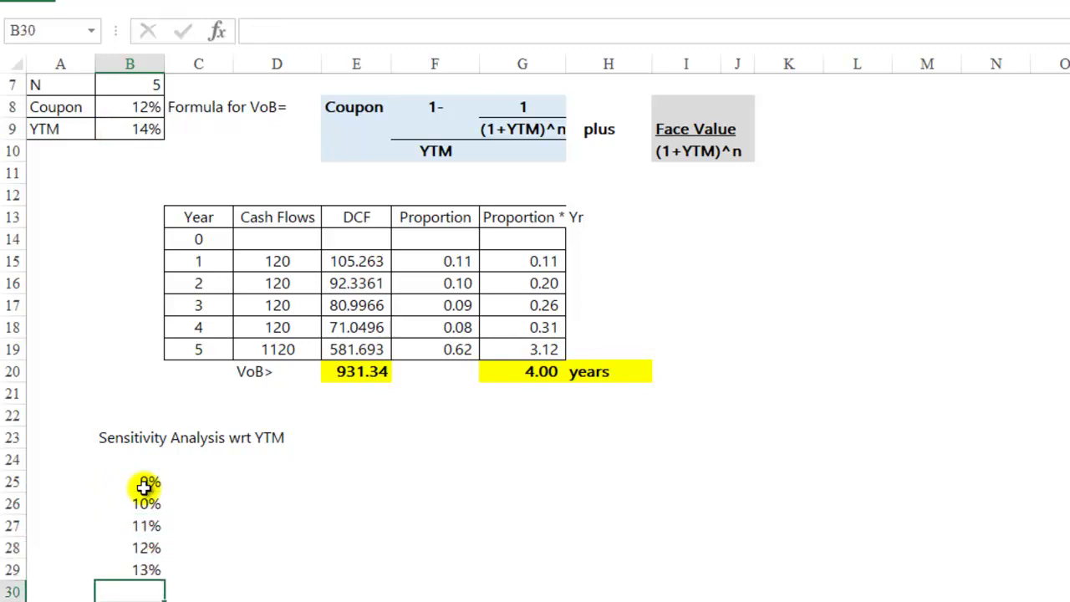
pyautogui.write('14')
pyautogui.press('Return')
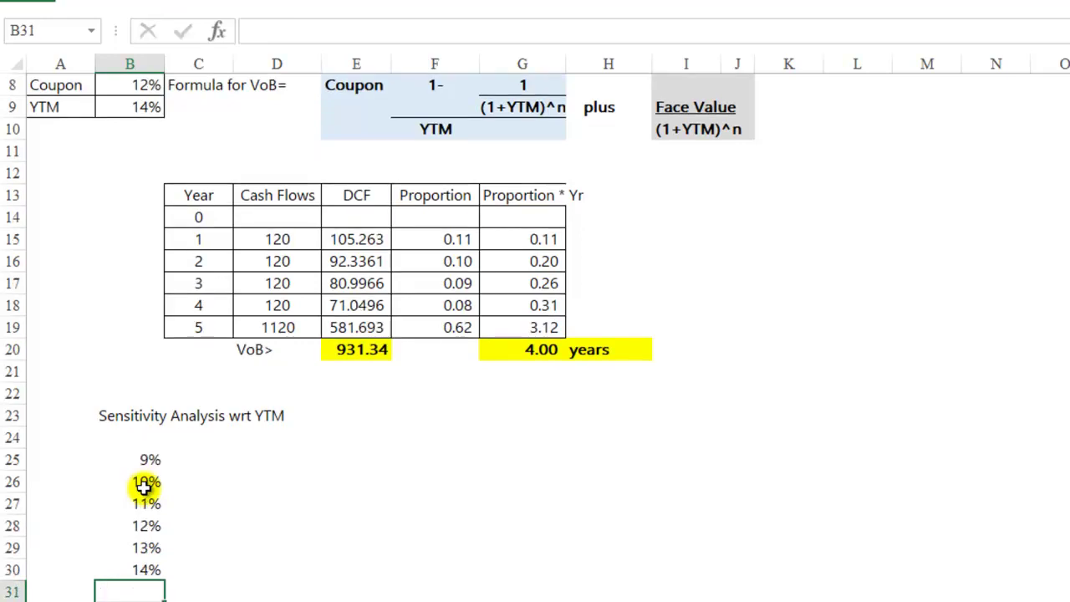
pyautogui.write('15')
pyautogui.press('Return')
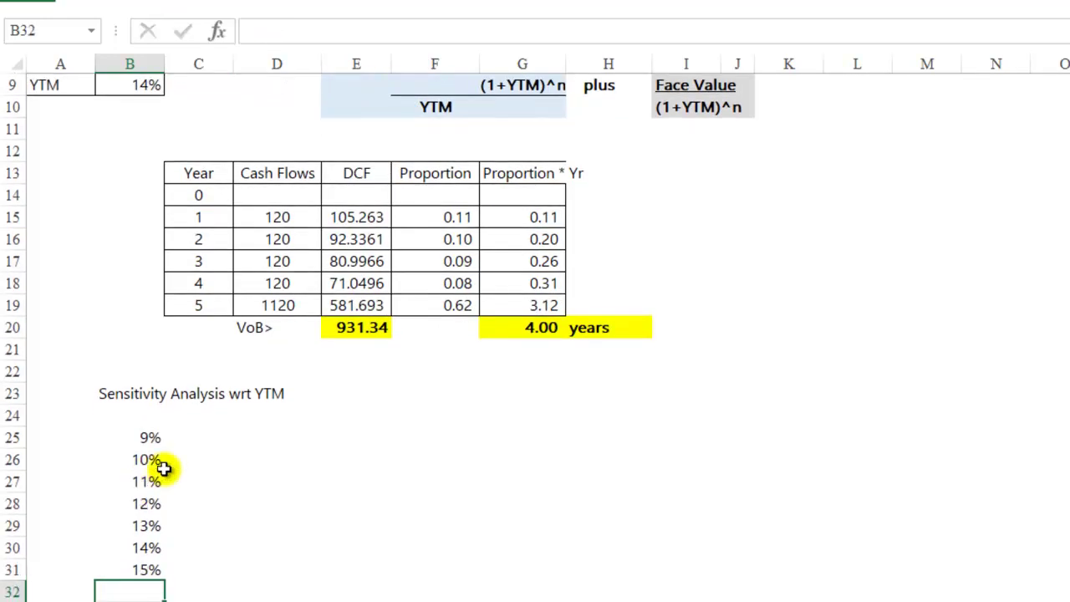
# Link C24 to the VoB with =E20 and D24 to the duration with =G20.
pyautogui.click(194, 419)
pyautogui.write('=')
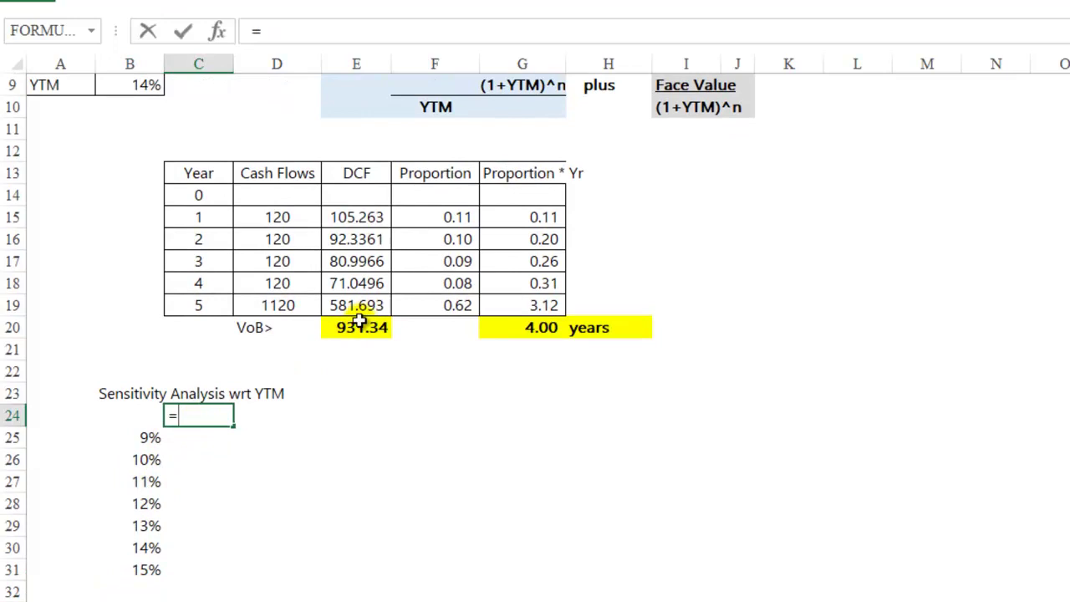
pyautogui.click(354, 331)
pyautogui.press('Tab')
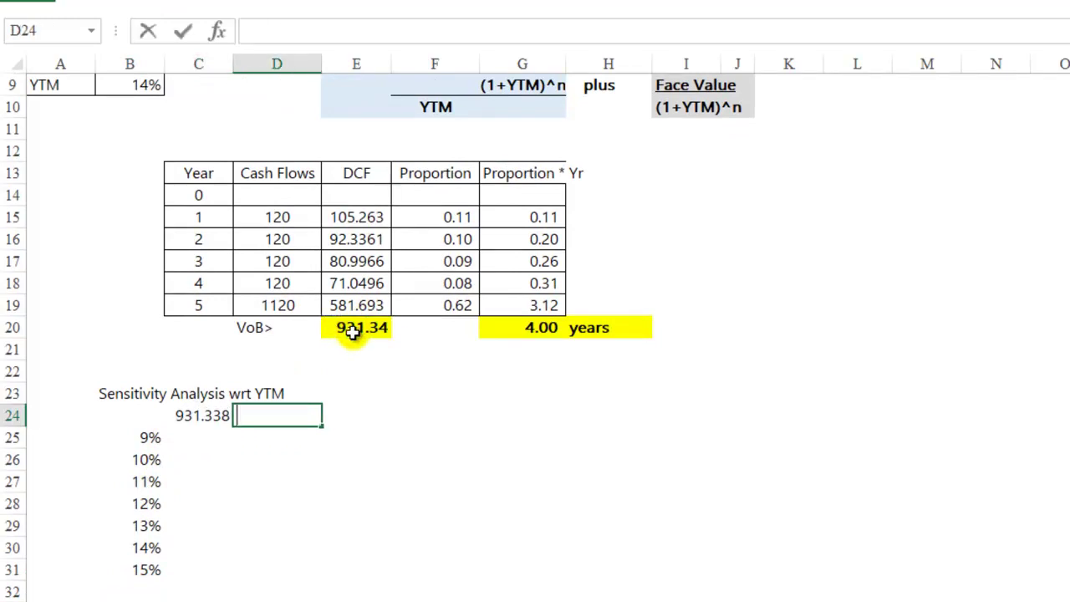
pyautogui.write('=')
pyautogui.click(529, 328)
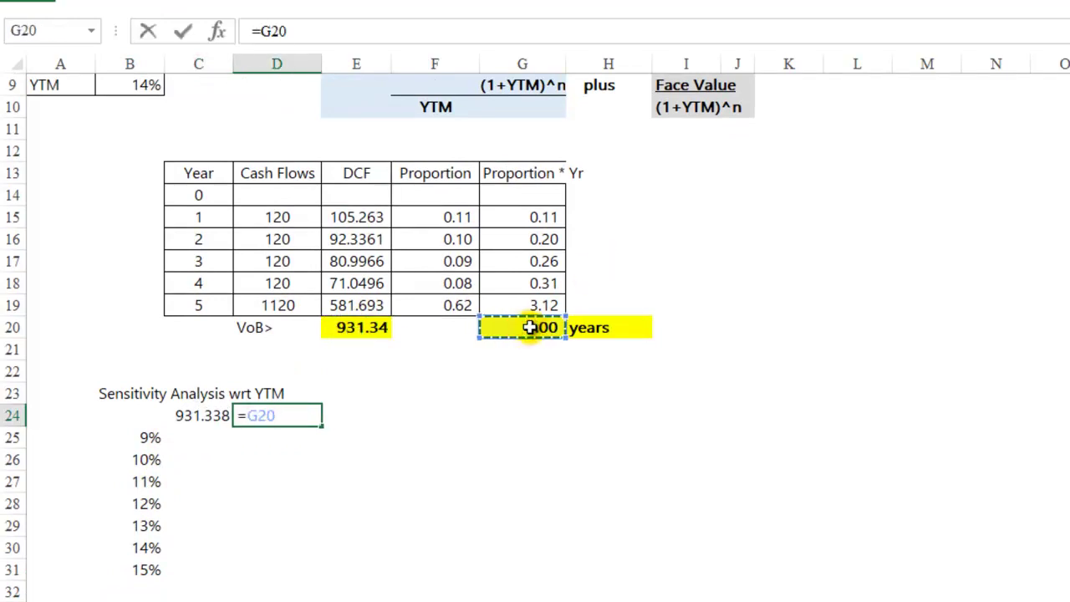
pyautogui.press('Return')
# Build a one-variable Data Table on B24:D31 with B9 as the column input cell.
pyautogui.moveTo(151, 415); pyautogui.dragTo(290, 571)
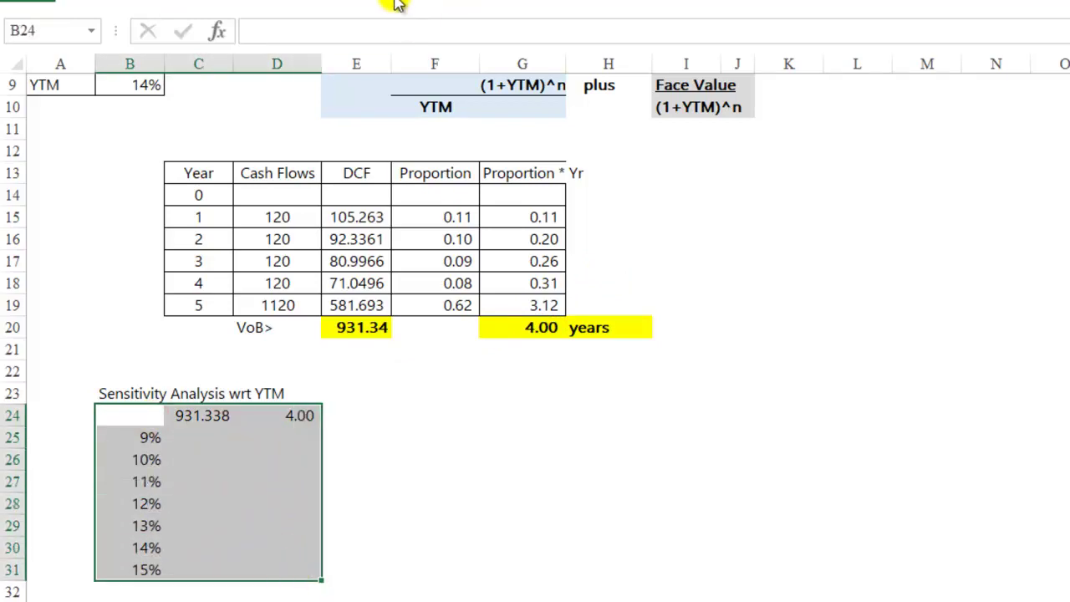
pyautogui.click(530, 3)
pyautogui.click(878, 58)
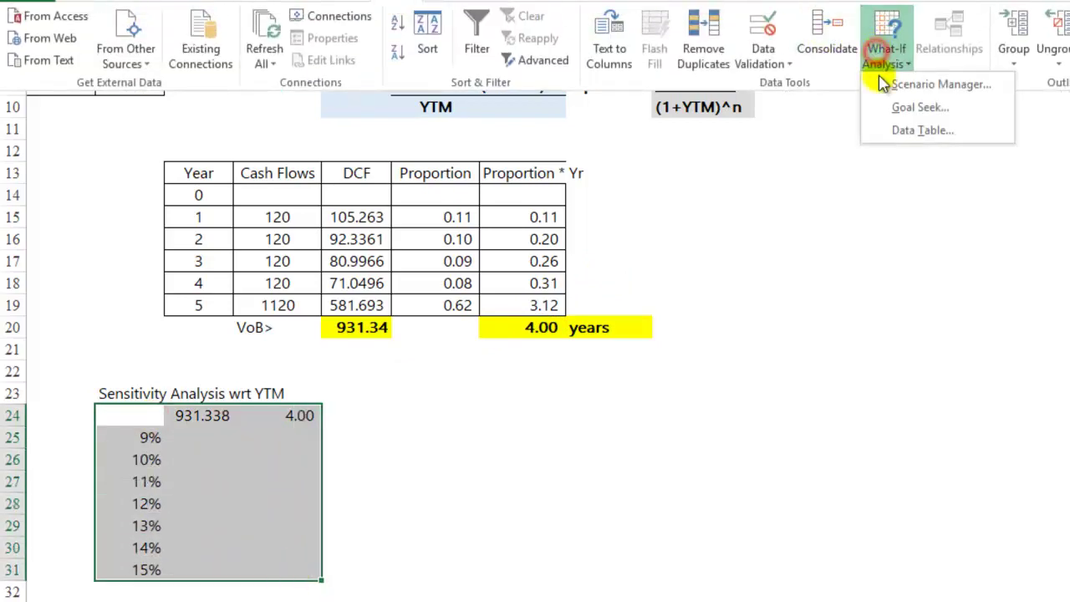
pyautogui.click(897, 129)
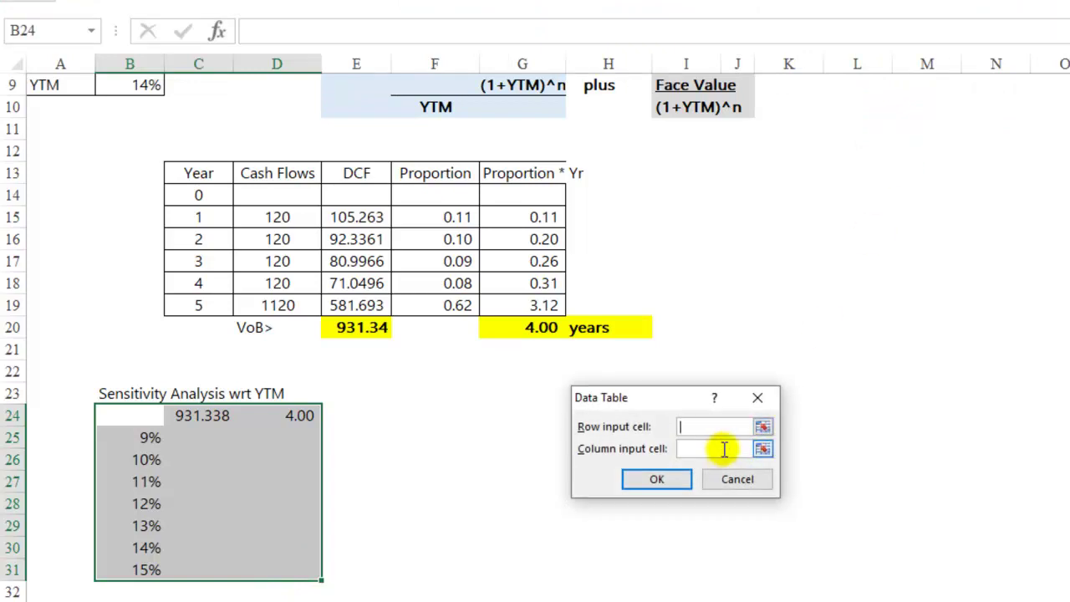
pyautogui.scroll(3, 604, 390)
pyautogui.click(143, 264)
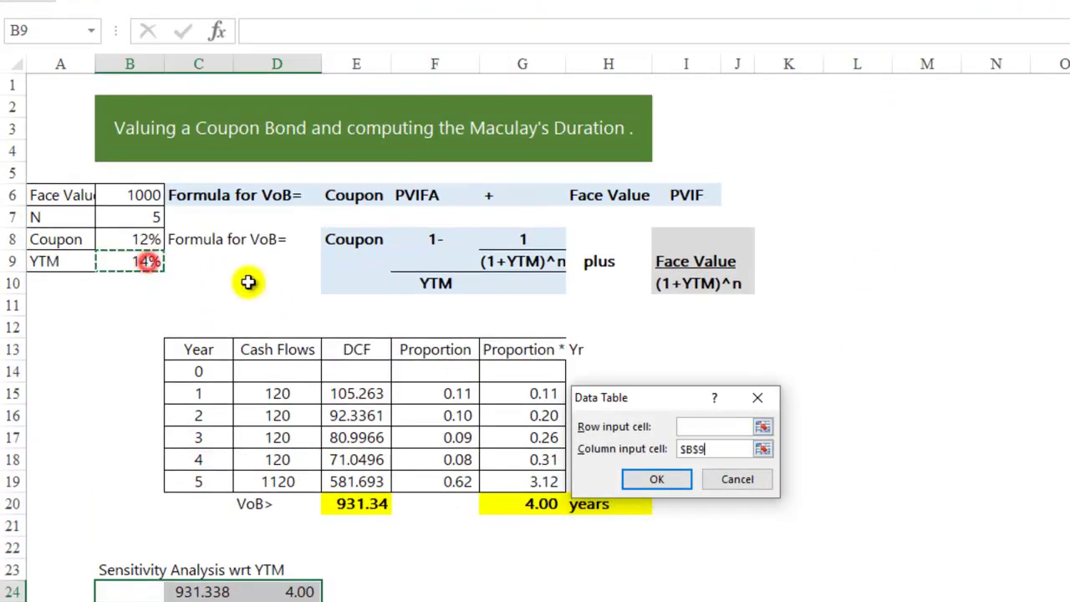
pyautogui.click(657, 479)
pyautogui.scroll(-3, 418, 418)
# Format the VoB and duration results with Comma Style to two decimals.
pyautogui.moveTo(198, 415); pyautogui.dragTo(306, 547)
pyautogui.rightClick(306, 525)
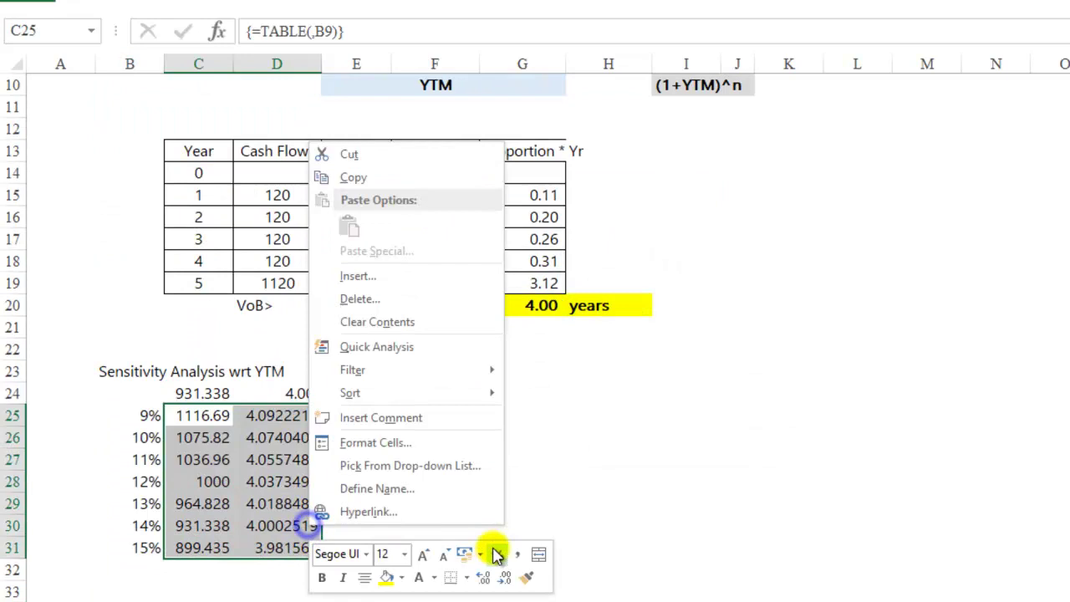
pyautogui.click(520, 558)
pyautogui.click(533, 459)
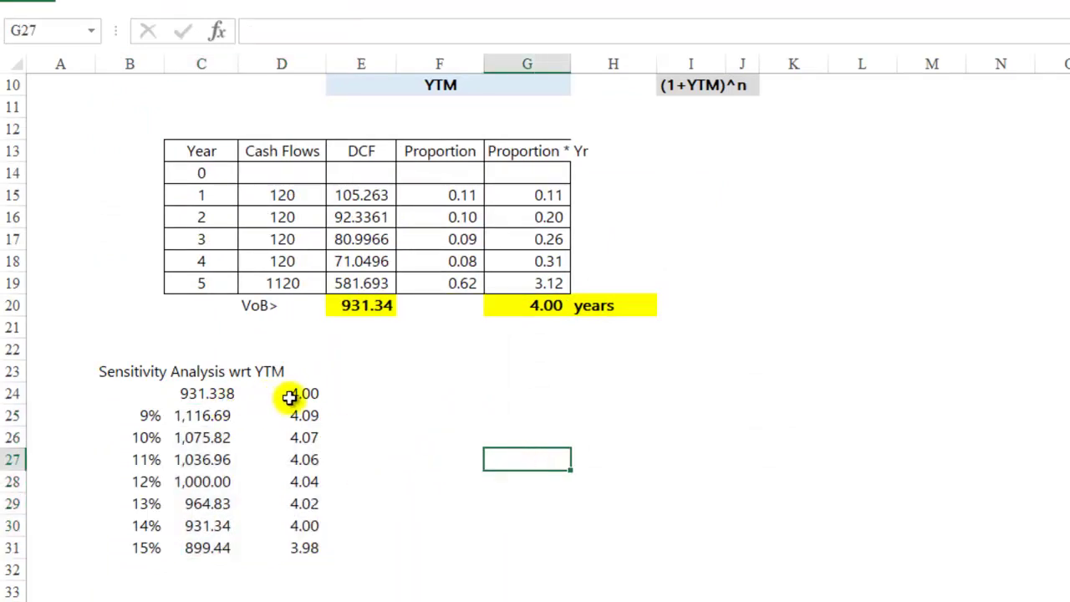
# Label the table's corner cell B24 as YTM and review the table's columns.
pyautogui.moveTo(288, 394); pyautogui.dragTo(302, 548)
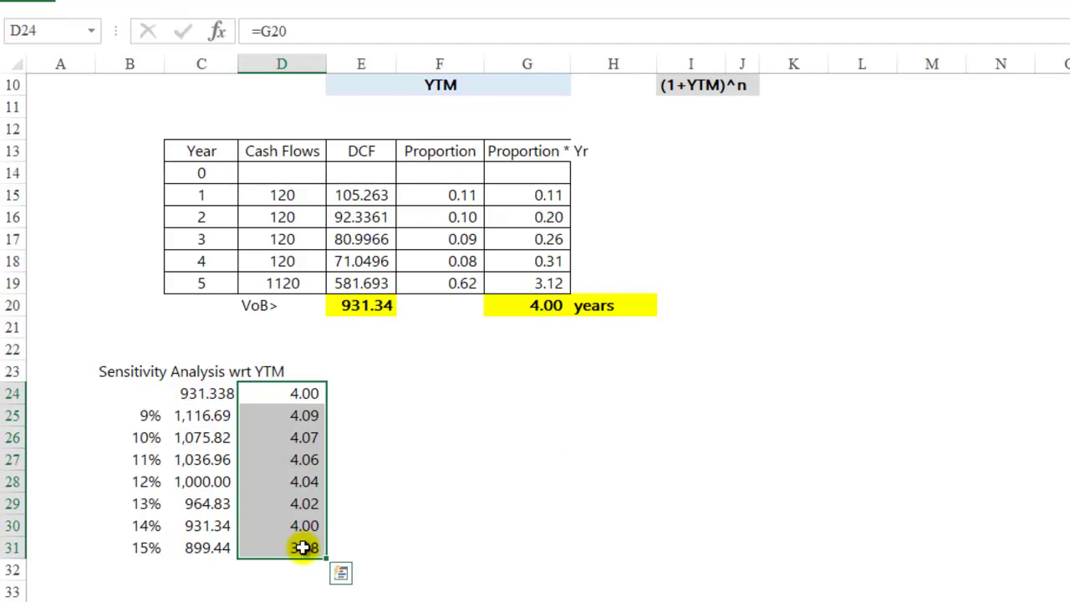
pyautogui.moveTo(145, 416); pyautogui.dragTo(148, 544)
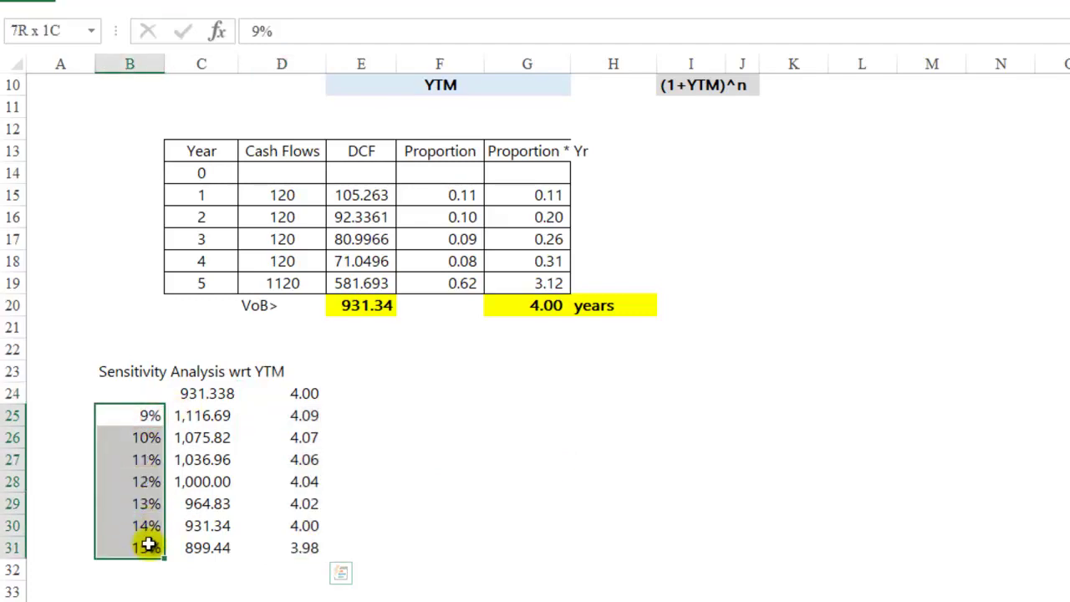
pyautogui.moveTo(206, 411); pyautogui.dragTo(205, 542)
pyautogui.click(133, 400)
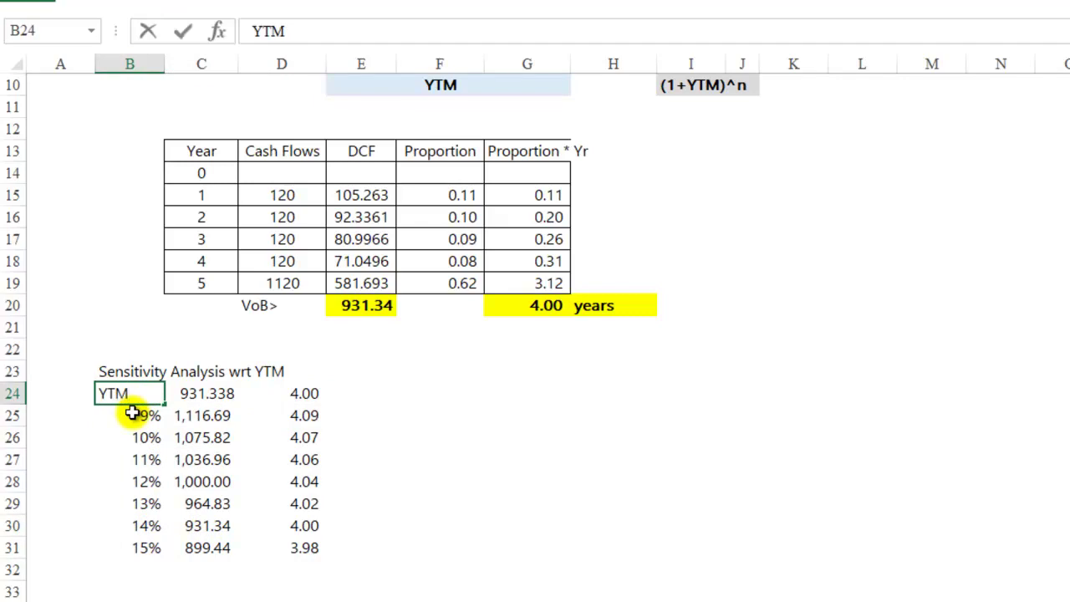
pyautogui.click(132, 413)
pyautogui.scroll(3, 365, 423)
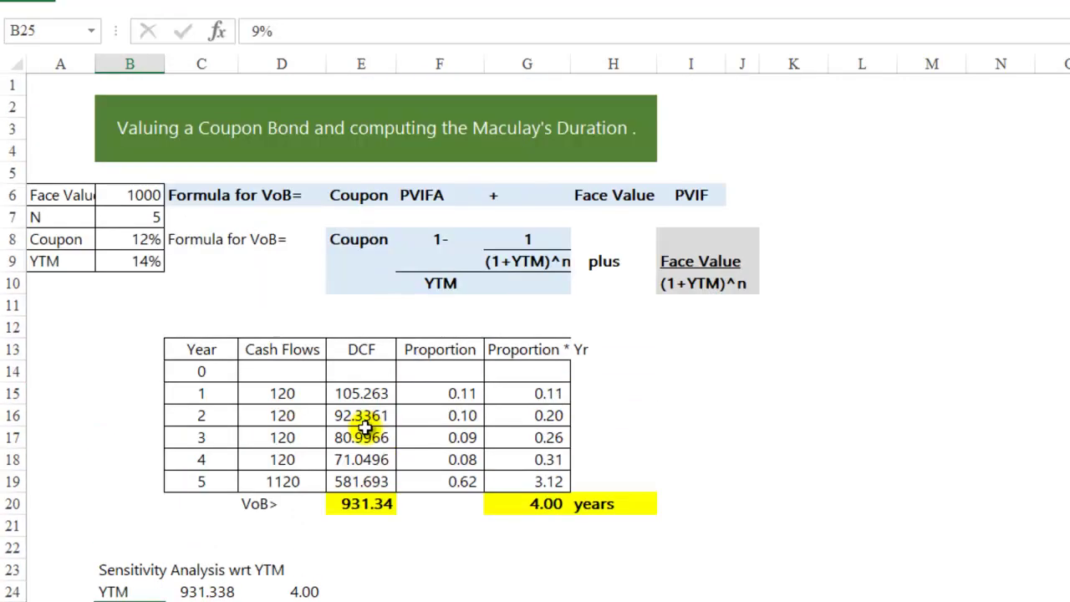
pyautogui.moveTo(215, 240); pyautogui.dragTo(745, 285)
pyautogui.click(375, 304)
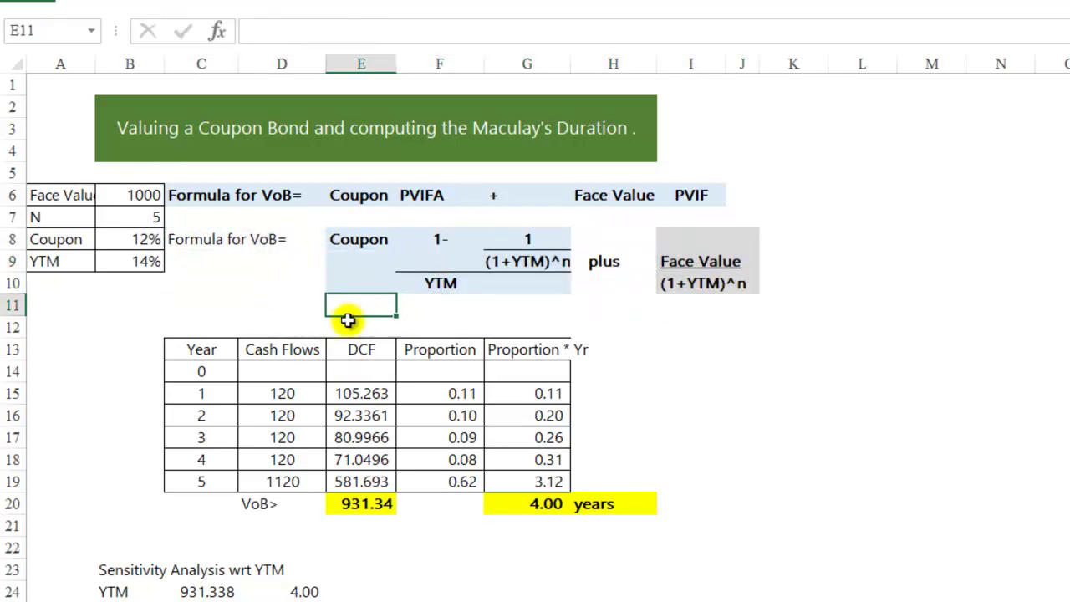
# Label cell A10 as 'VoB'.
pyautogui.click(147, 284)
pyautogui.click(61, 288)
pyautogui.write('VoB')
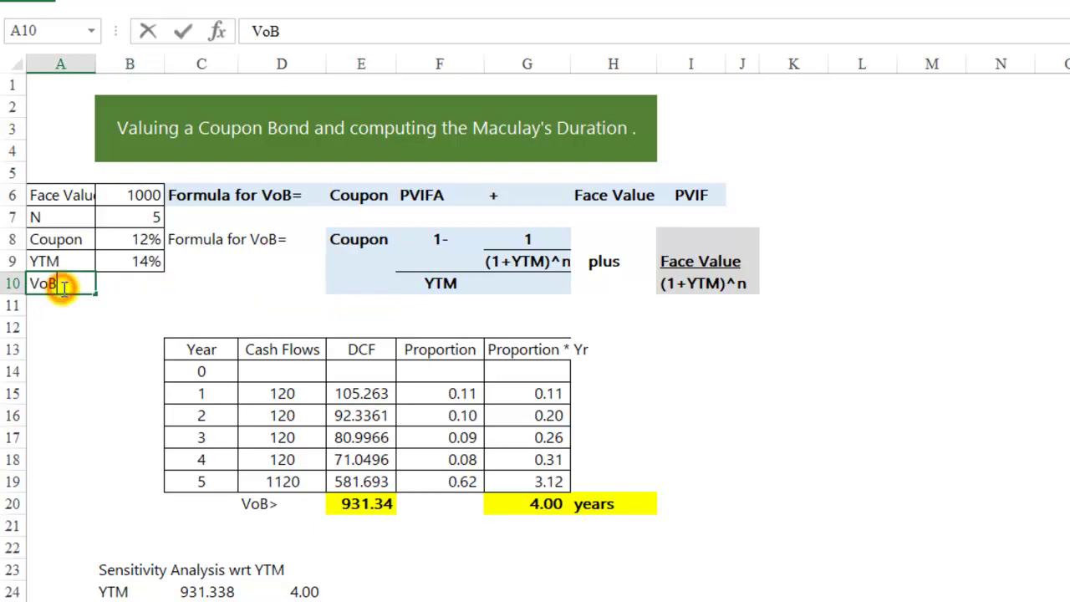
pyautogui.press('Return')
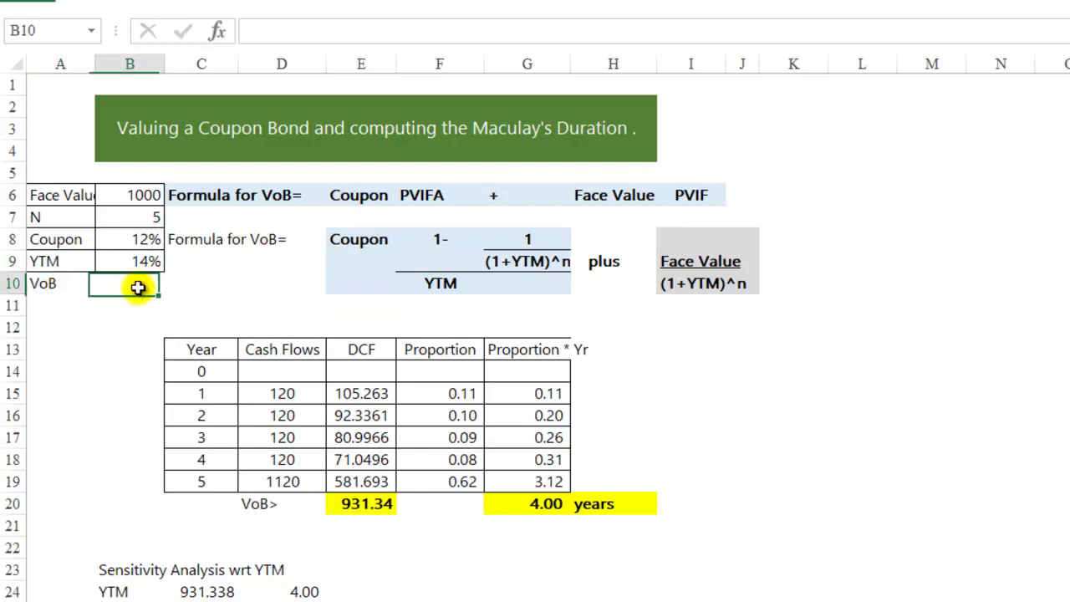
# Start B10's formula with the coupon annuity part =(B8*B6)*(1-(1/(1+B9)^B7))/B9.
pyautogui.write('=')
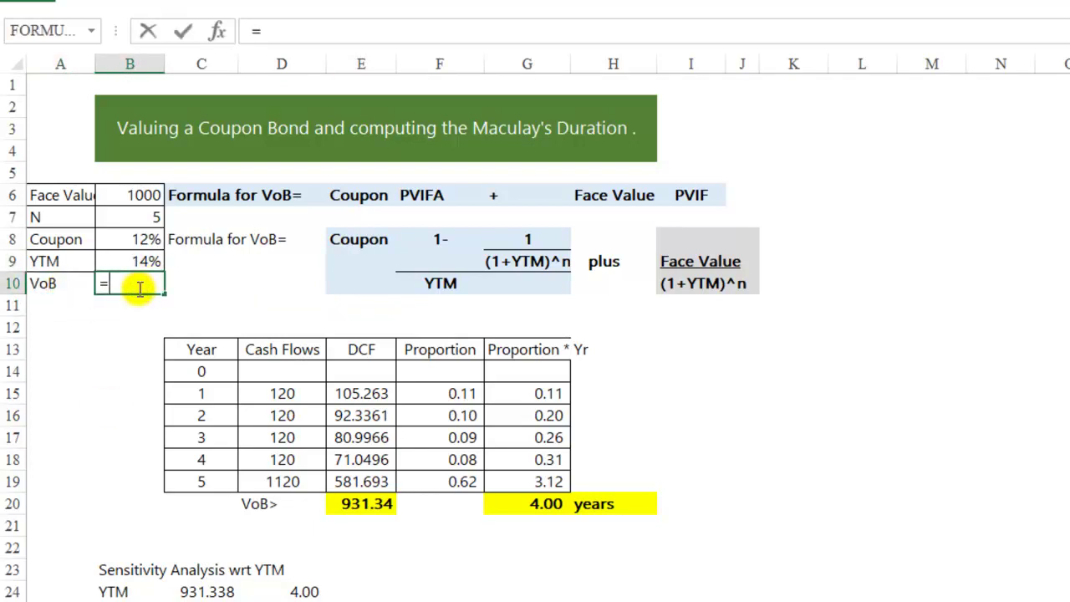
pyautogui.click(138, 241)
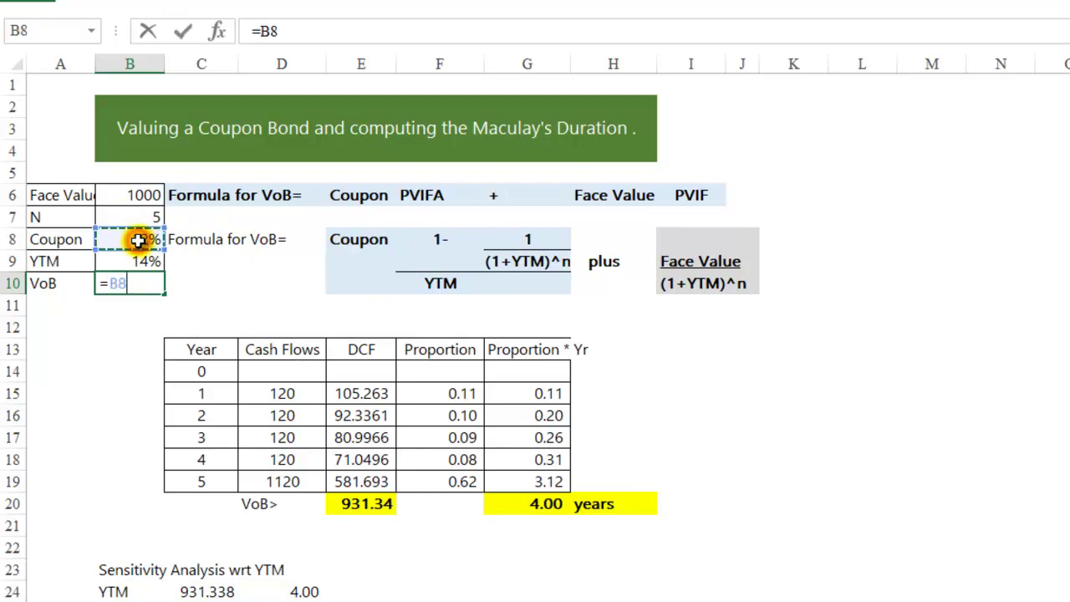
pyautogui.write('*B6)*(1-(1/(1+')
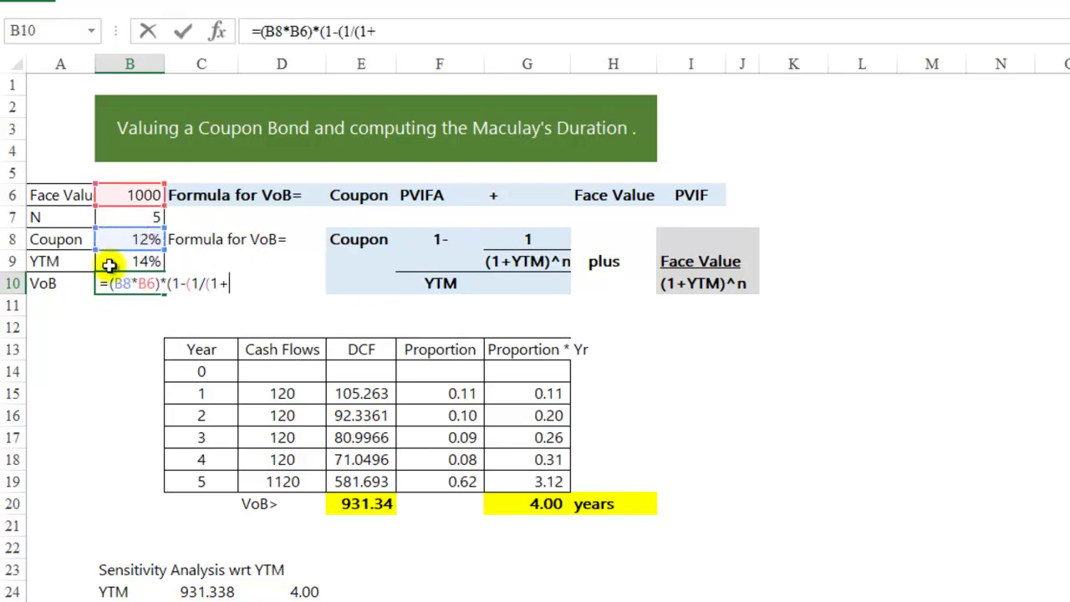
pyautogui.click(112, 258)
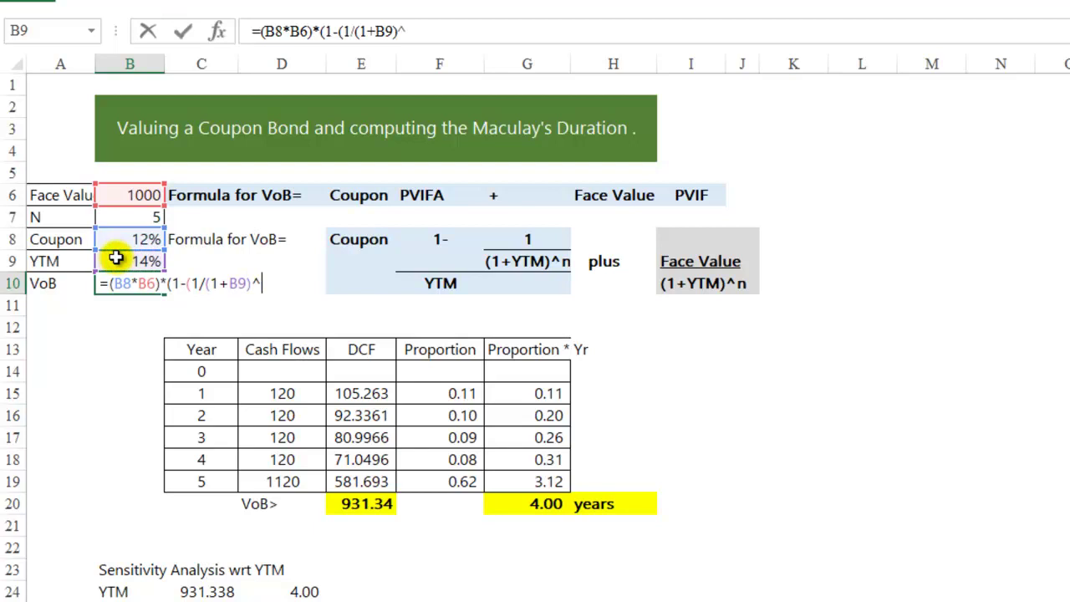
pyautogui.write(')^')
pyautogui.click(128, 216)
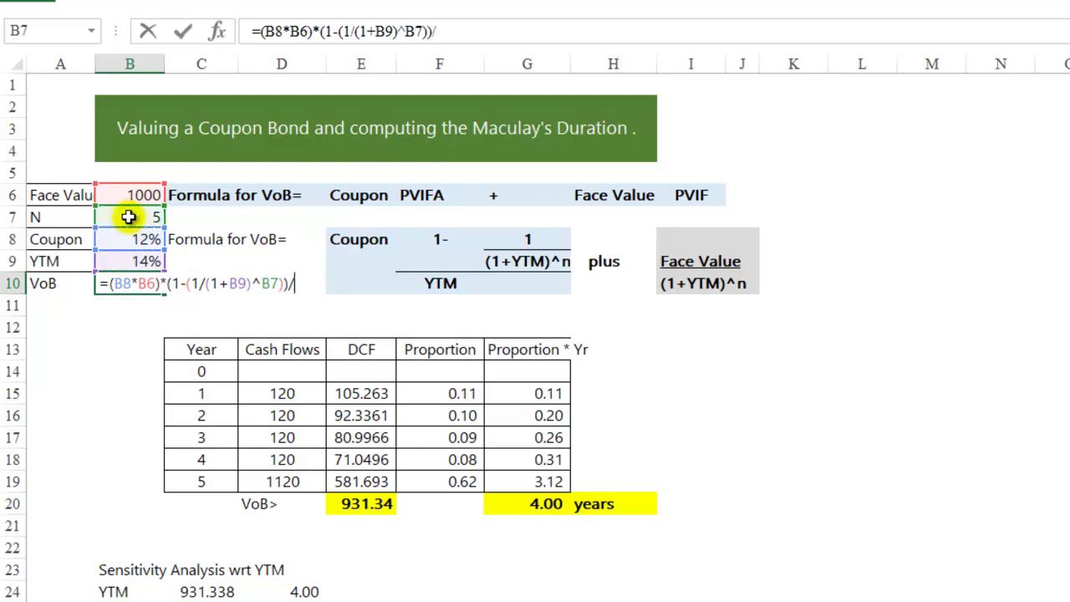
pyautogui.write('))/')
pyautogui.click(112, 263)
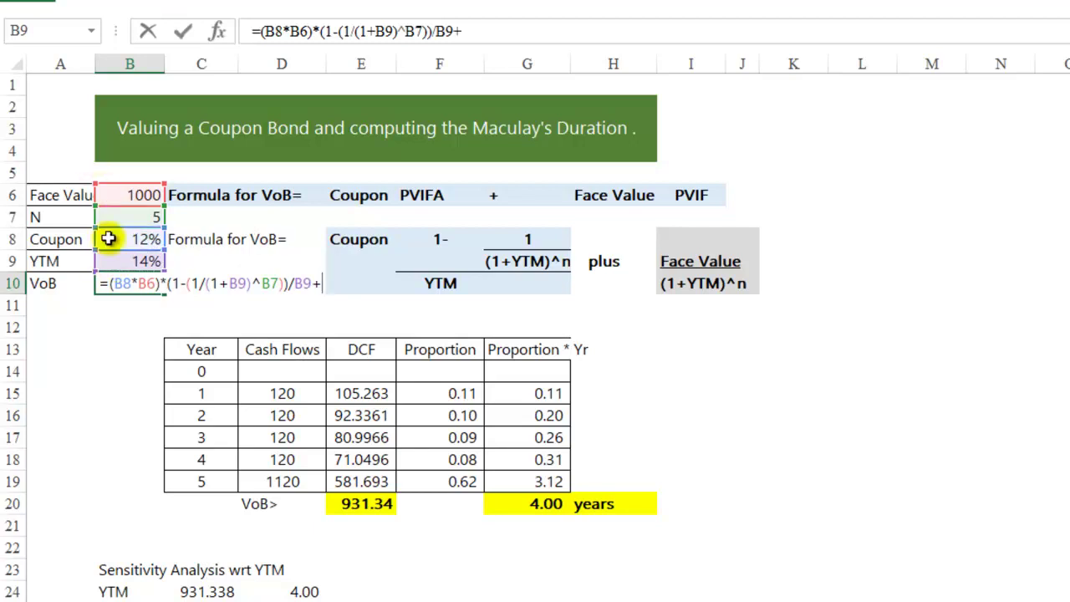
# Add the discounted face value +B6/(1+B9)^B7, completing the formula to give 931.34.
pyautogui.click(132, 194)
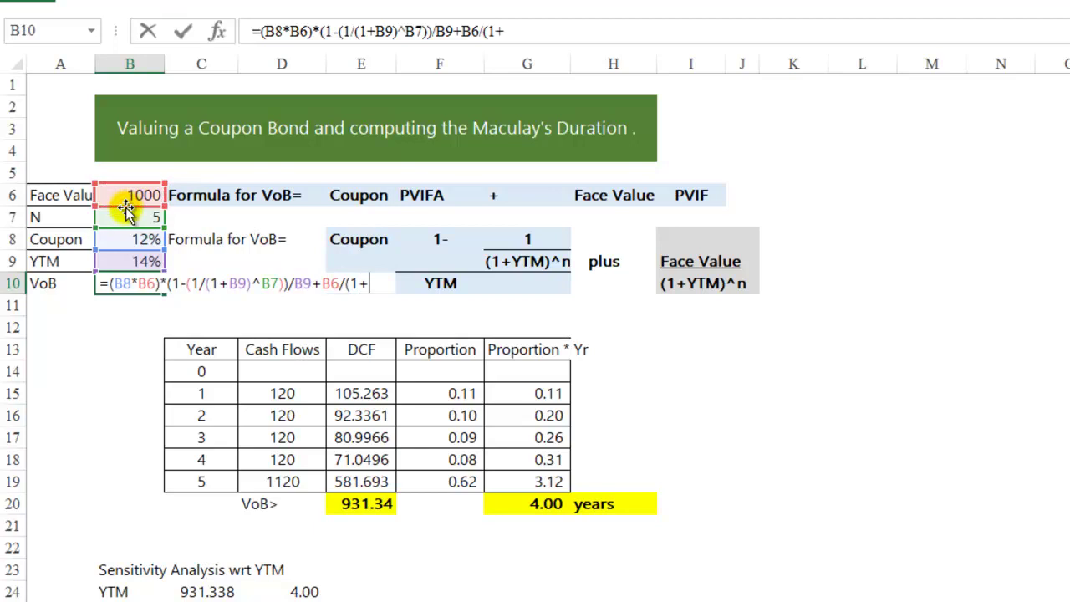
pyautogui.click(128, 263)
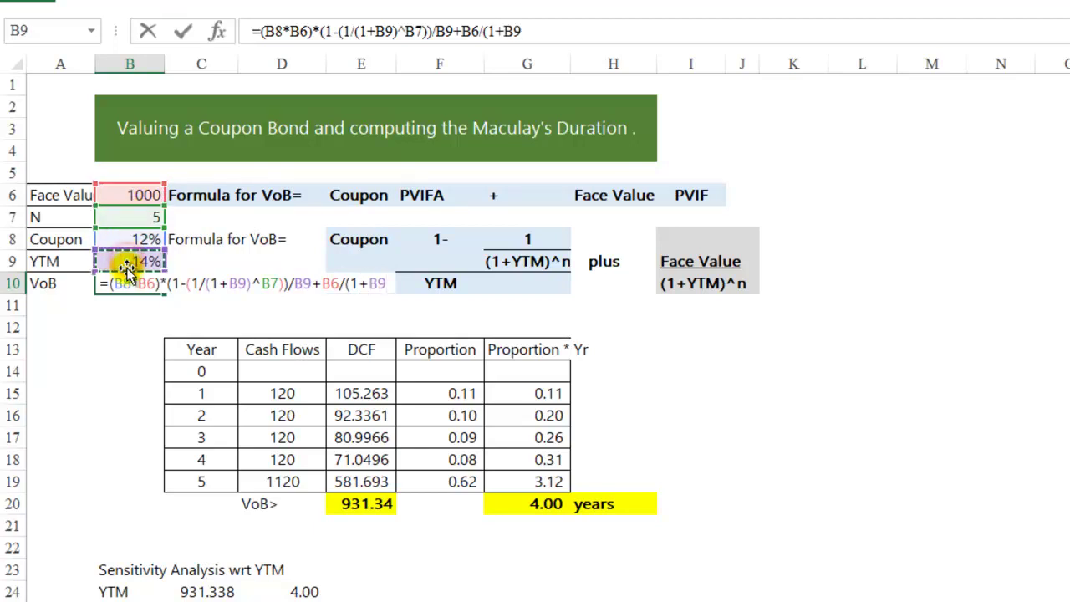
pyautogui.write(')^')
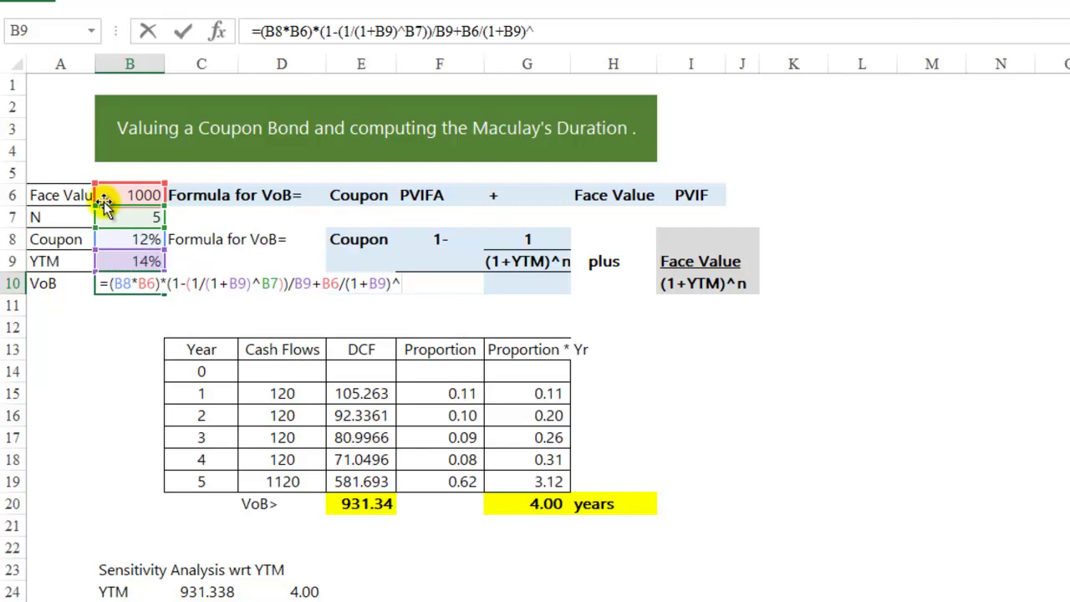
pyautogui.click(127, 214)
pyautogui.press('Return')
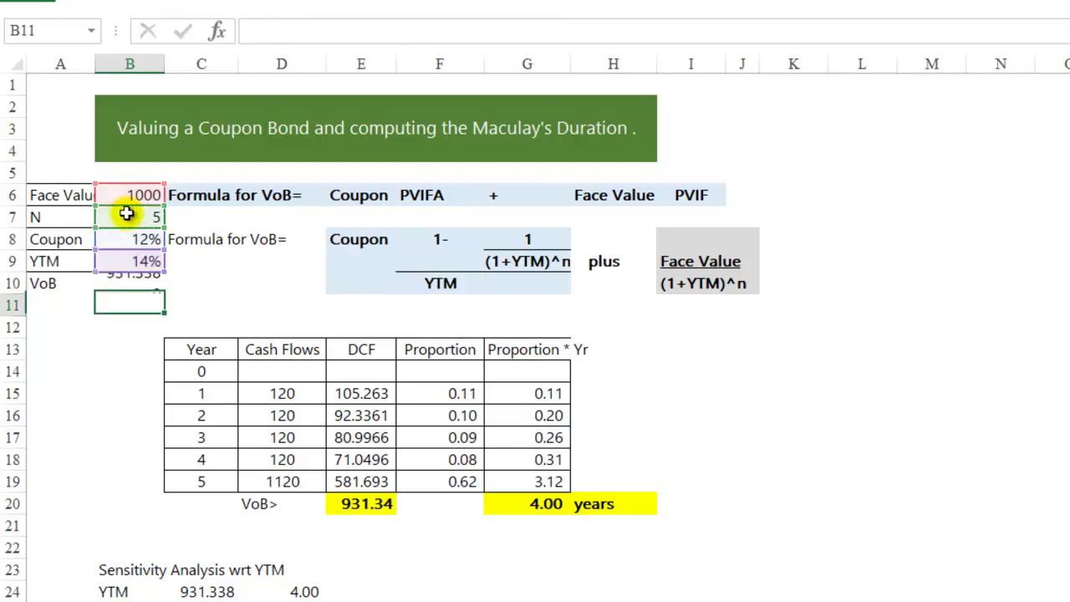
# Check the cell references in B10's VoB formula without changing it.
pyautogui.click(134, 283)
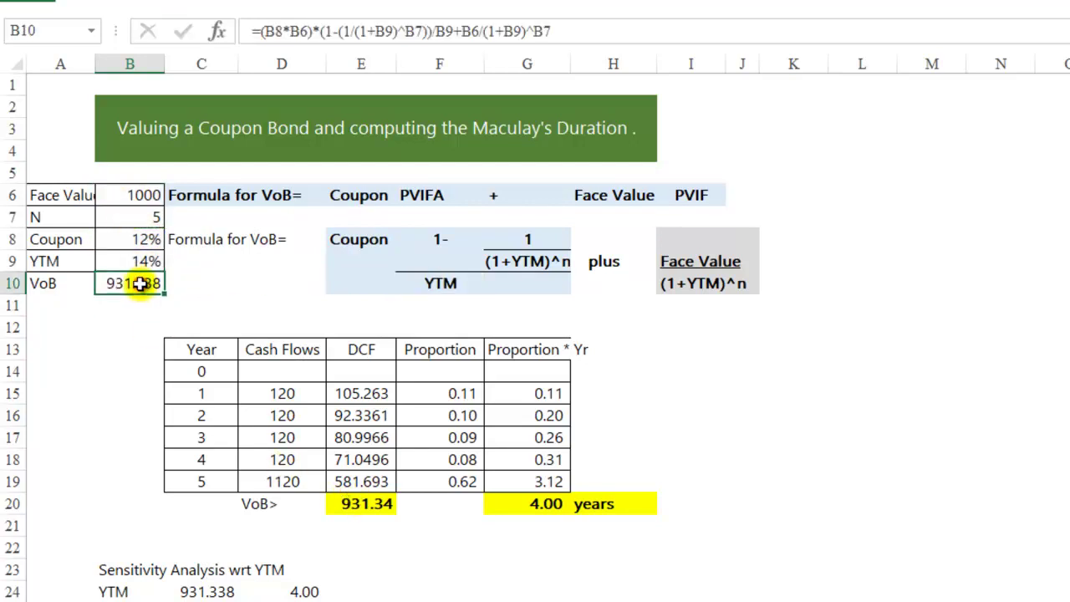
pyautogui.rightClick(137, 284)
pyautogui.doubleClick(126, 283)
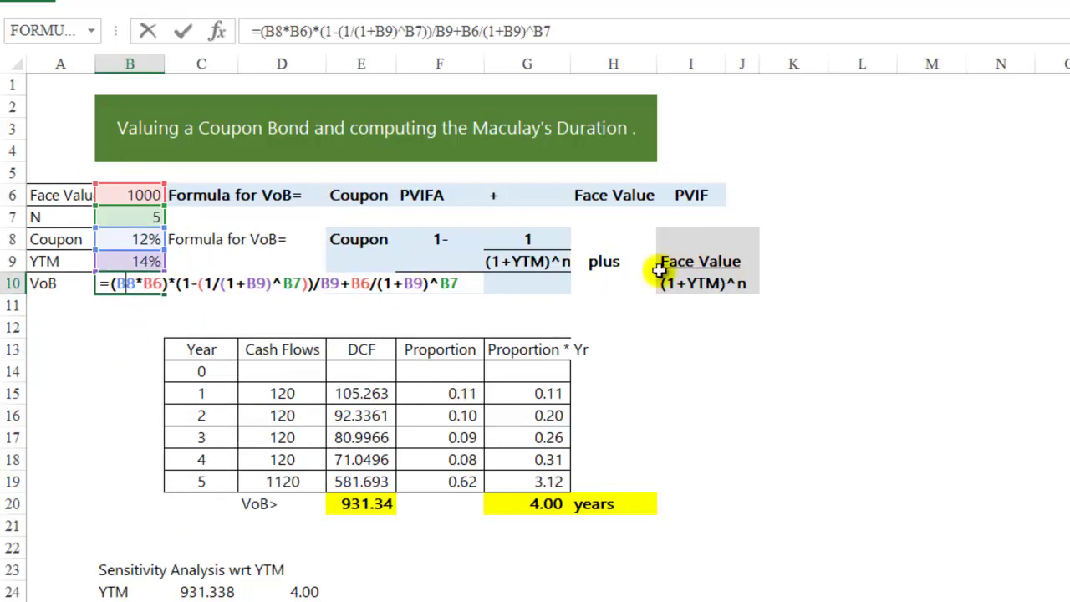
pyautogui.press('Escape')
pyautogui.click(137, 305)
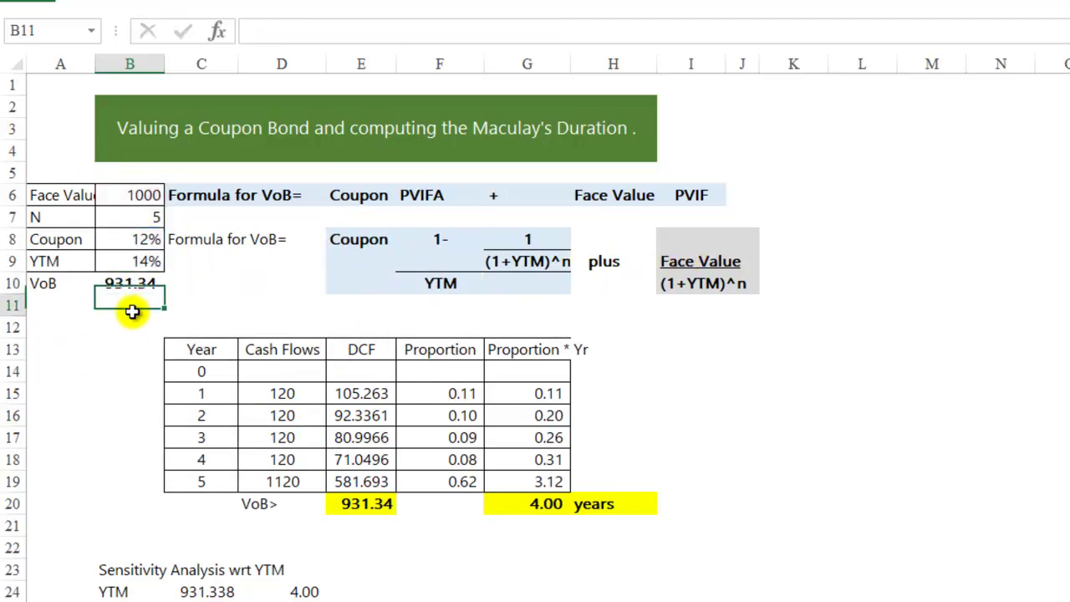